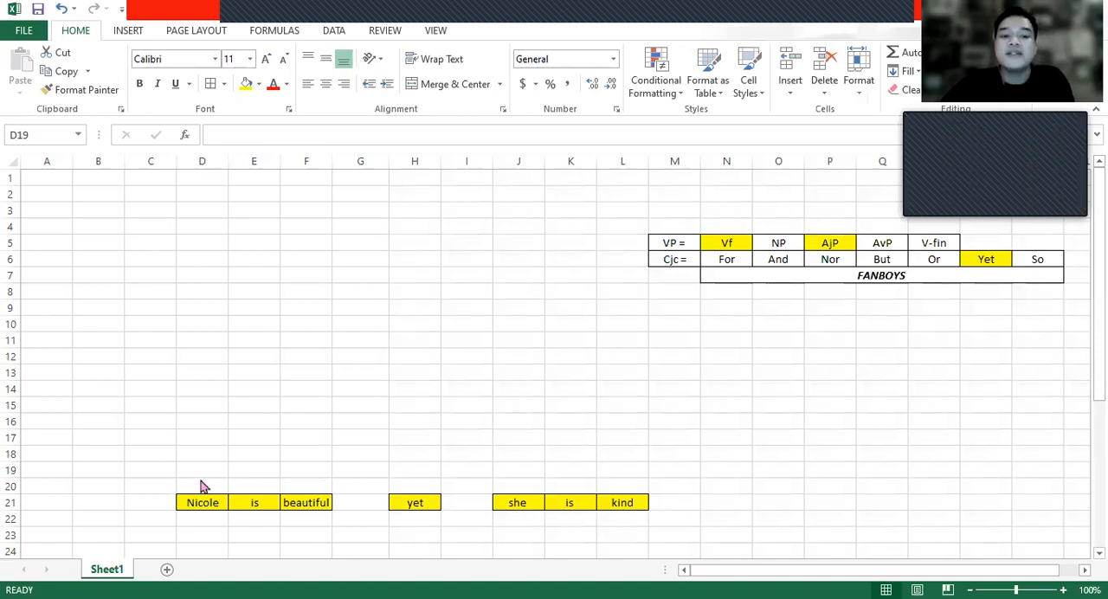
- Examine the words of the example sentence in row 21, covering both clauses and the conjunction "yet"
click(210, 514)
click(213, 500)
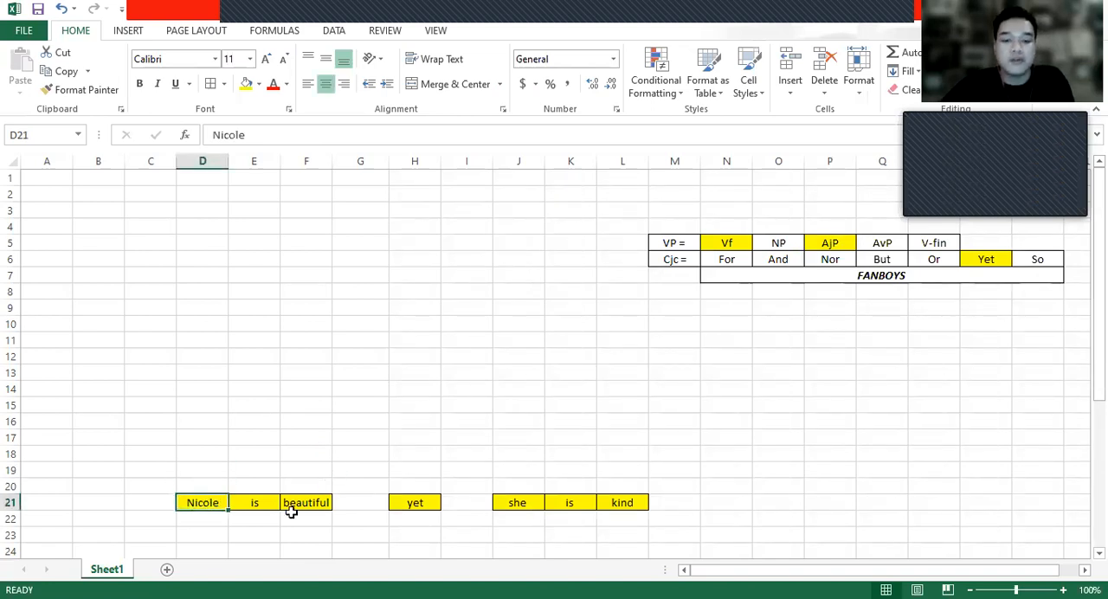
click(316, 500)
click(197, 500)
click(428, 503)
click(533, 504)
click(627, 504)
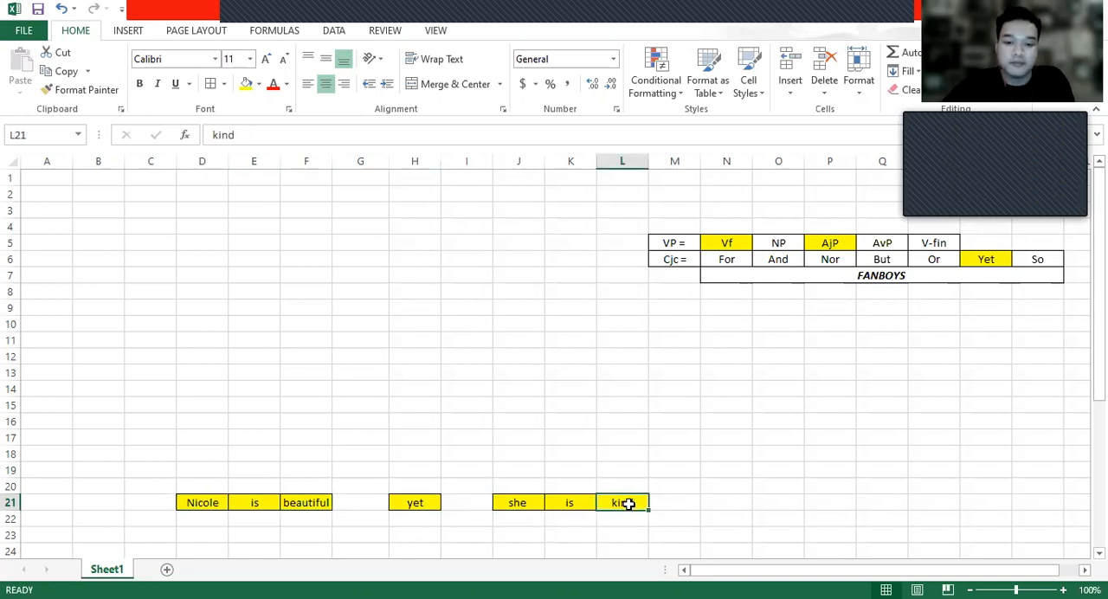
click(211, 473)
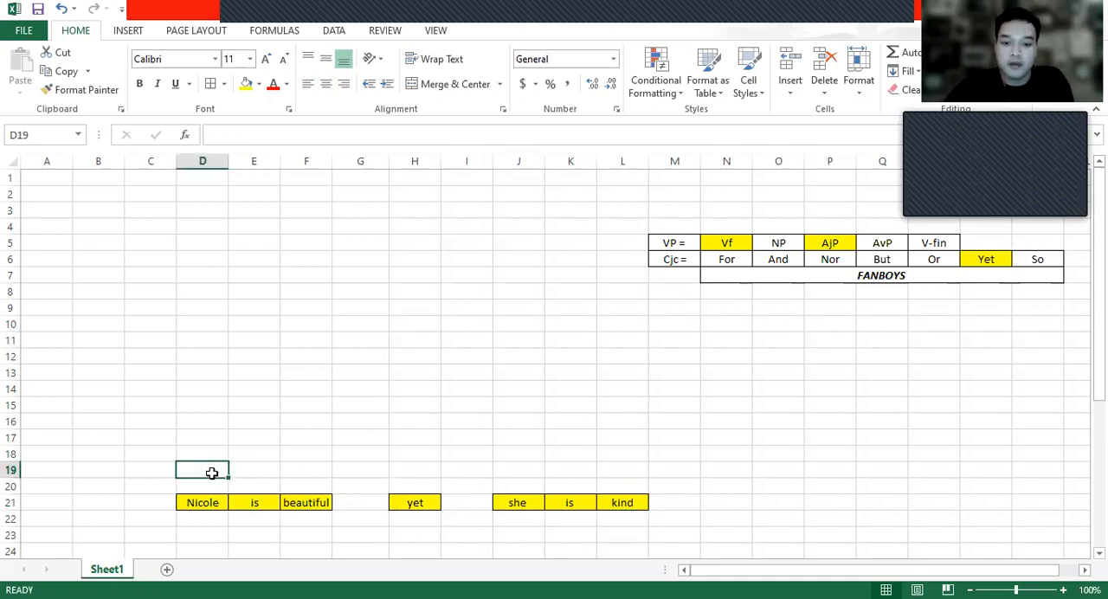
- Examine how the empty cells G21 and I21 separate the conjunction "yet" from the clauses on either side
click(360, 503)
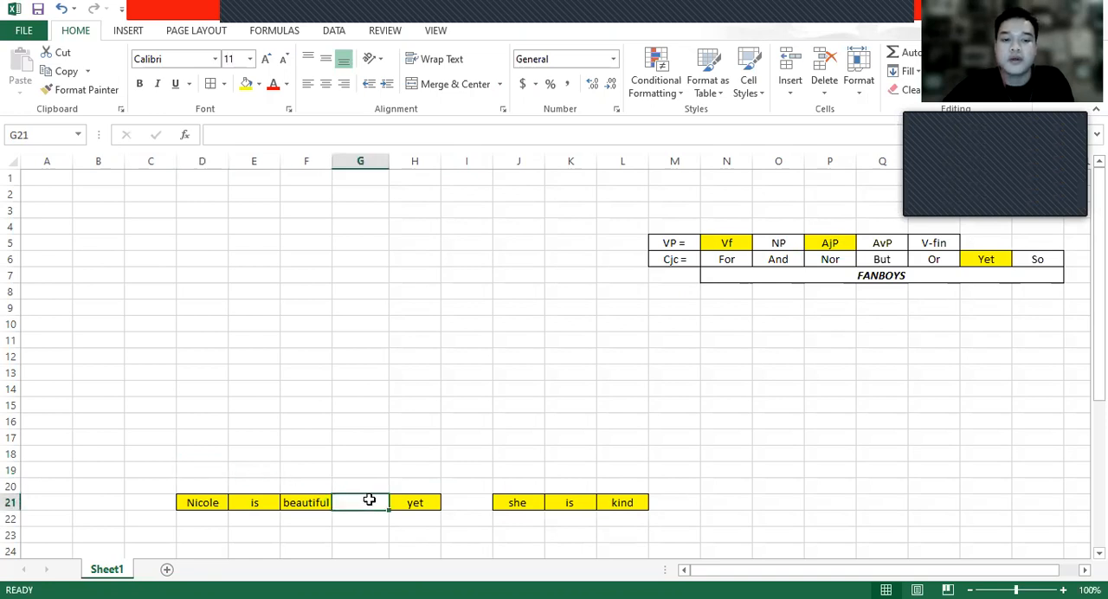
click(462, 503)
click(361, 500)
click(462, 505)
click(375, 503)
click(467, 503)
click(364, 503)
click(626, 503)
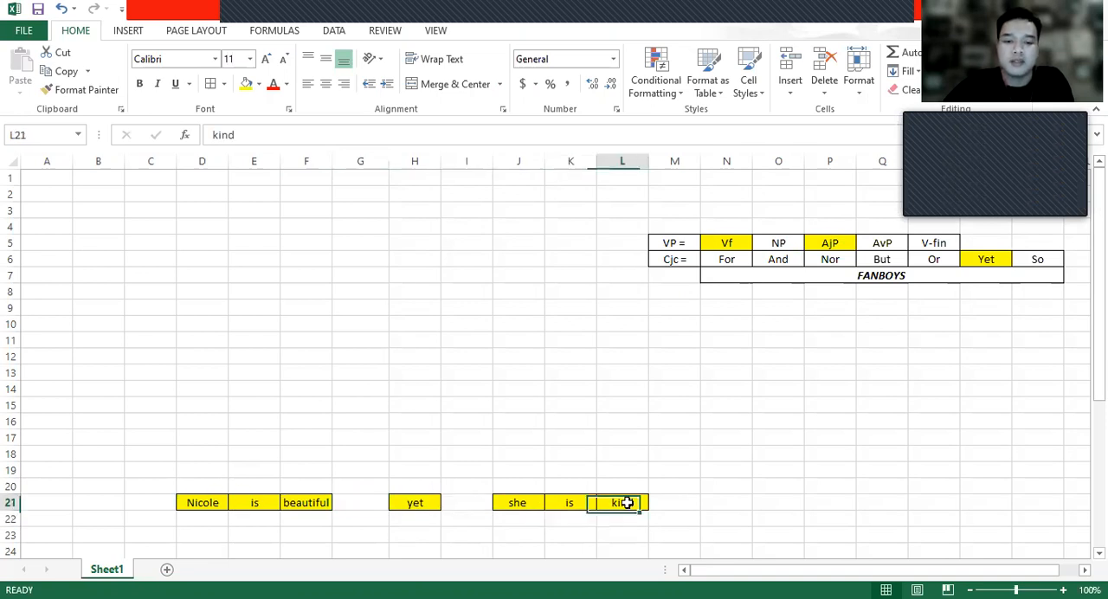
click(340, 502)
click(448, 469)
click(460, 498)
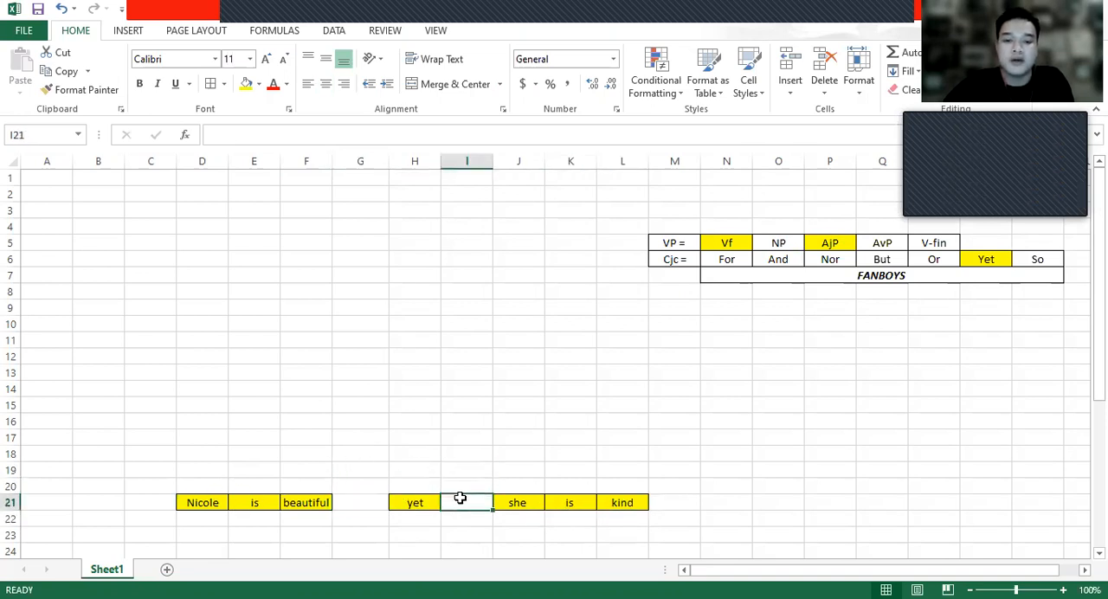
click(362, 500)
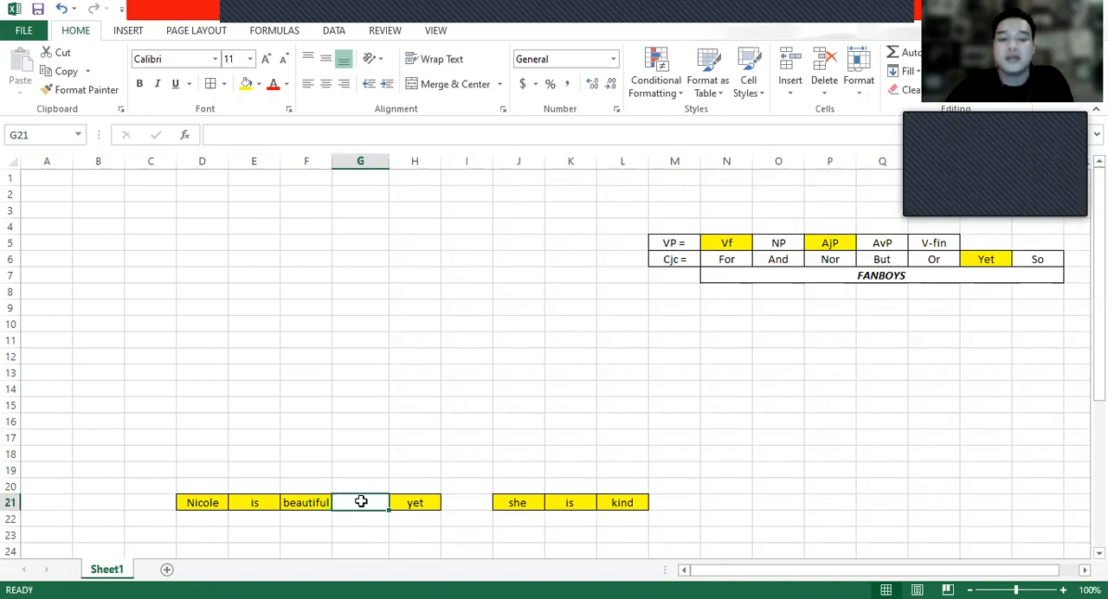
click(475, 503)
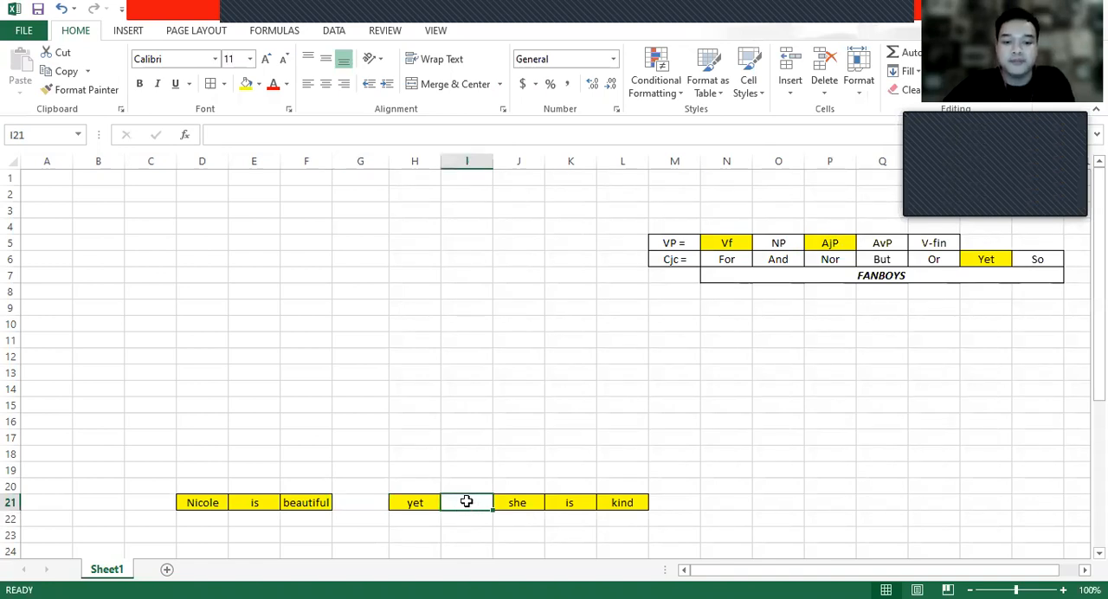
click(296, 504)
click(190, 502)
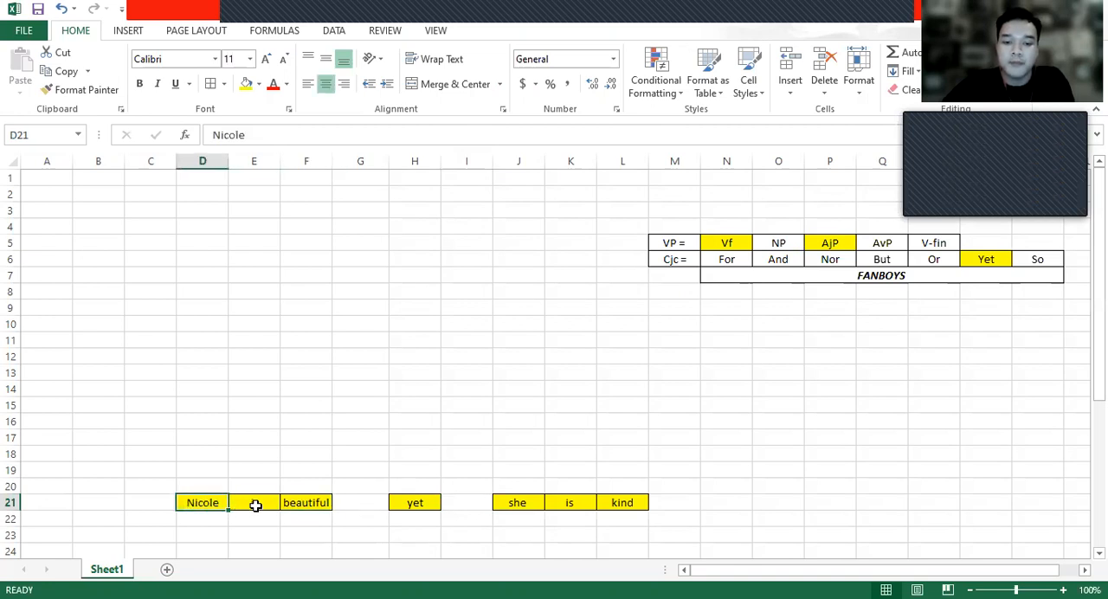
click(354, 498)
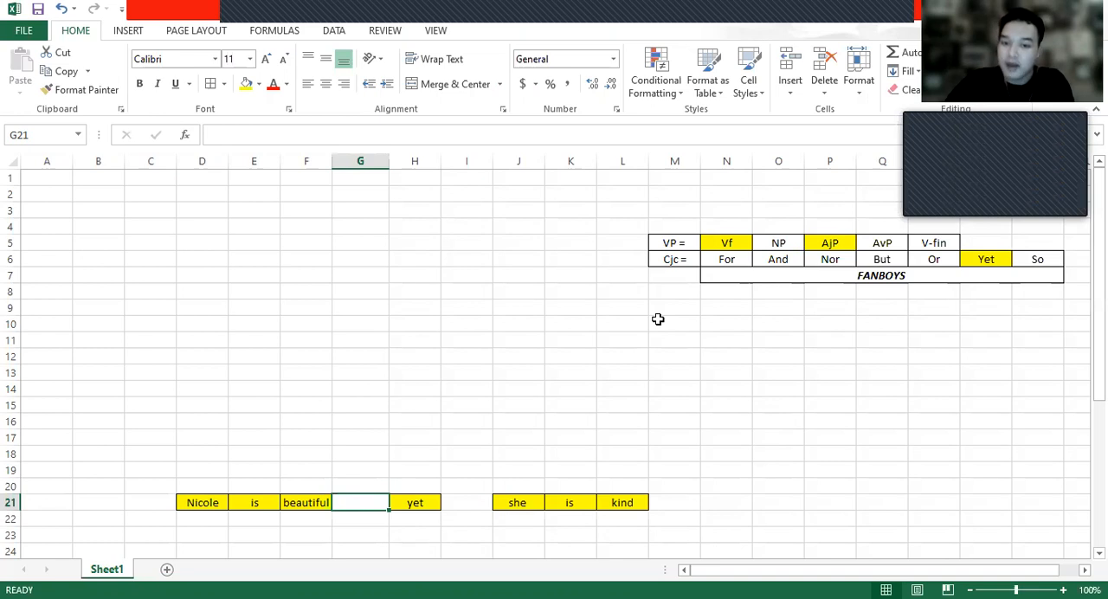
- Examine the Cjc reference list in row 6, from For to So, and its FANBOYS heading in row 7
click(683, 256)
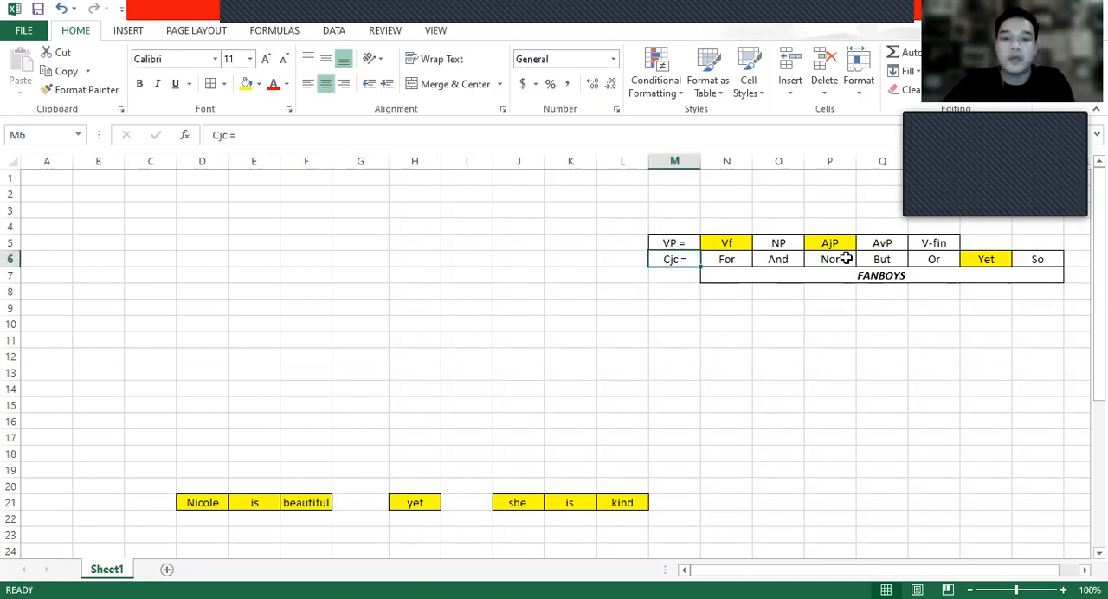
click(737, 259)
click(774, 259)
click(823, 260)
click(877, 260)
click(933, 259)
click(982, 260)
click(1054, 262)
click(732, 261)
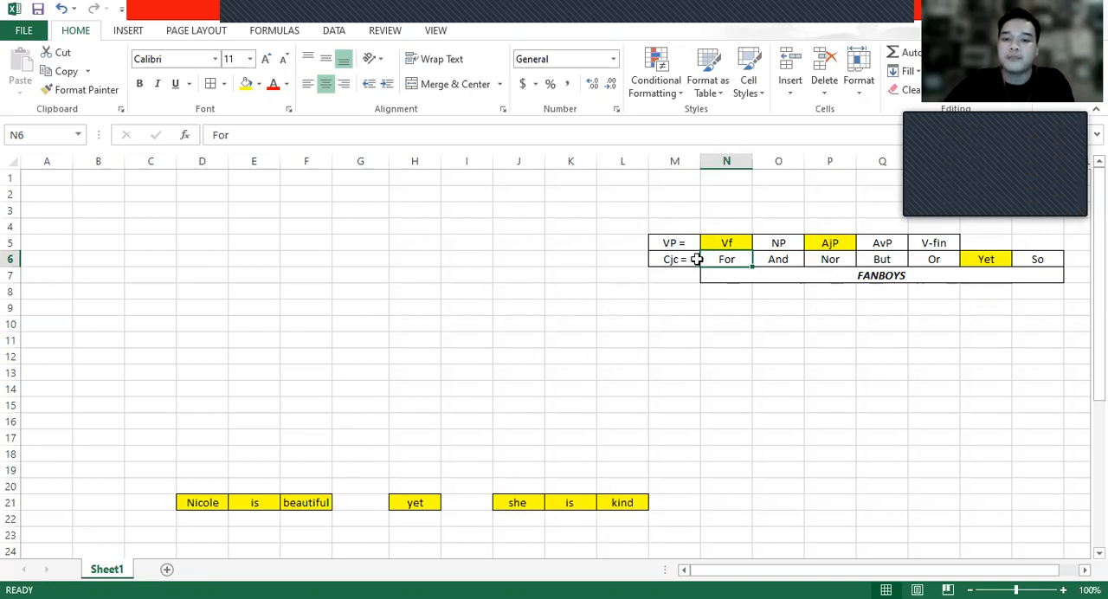
click(771, 257)
click(805, 260)
click(918, 258)
click(1021, 258)
click(734, 262)
click(789, 263)
click(824, 263)
click(882, 260)
click(938, 259)
click(1019, 260)
click(736, 257)
click(835, 260)
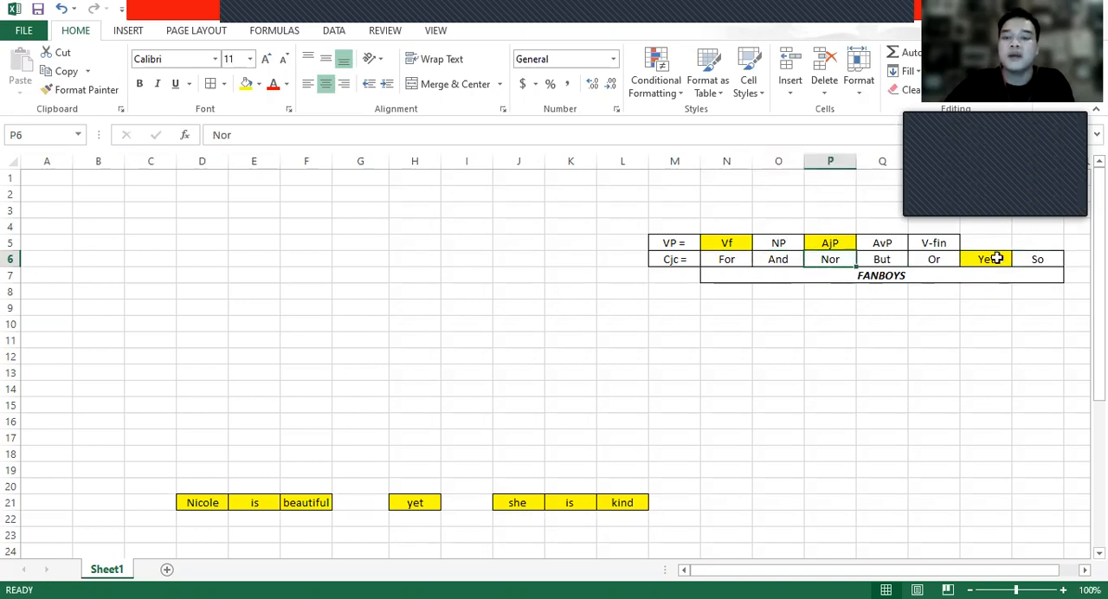
click(933, 260)
click(1043, 258)
drag(727, 260, 1001, 267)
click(891, 276)
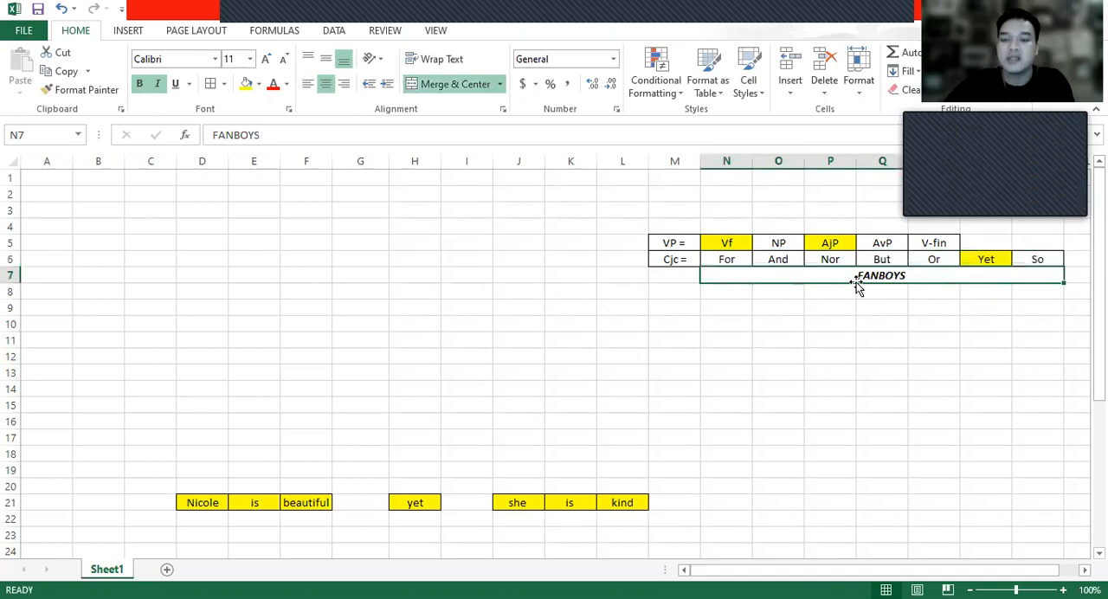
click(781, 304)
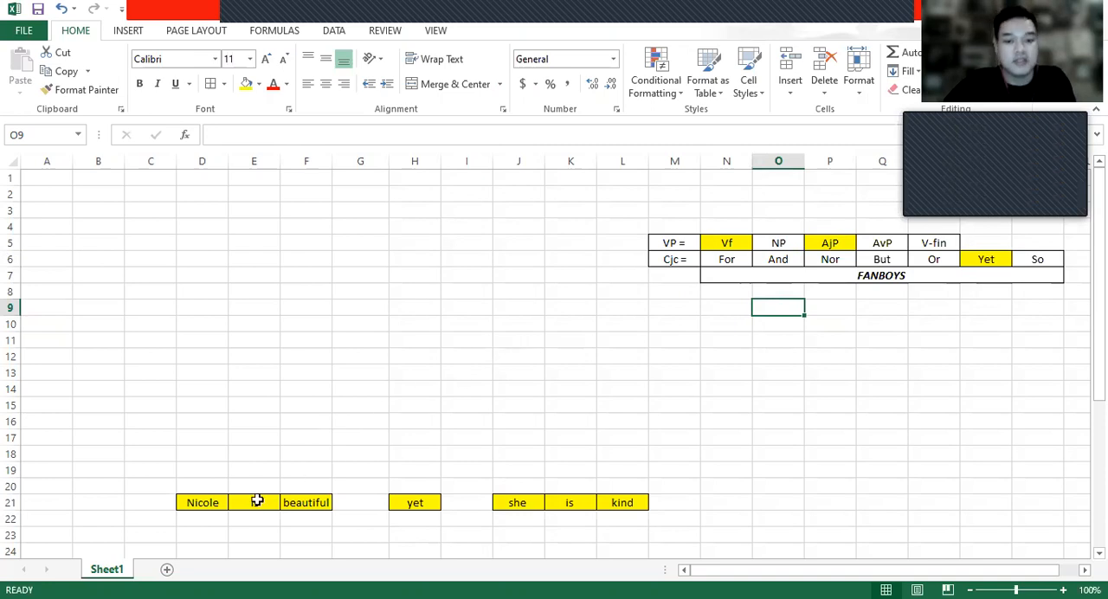
- Label the first clause's words two rows above them, entering N in D19, Vf in E19 and Aj in F19
click(216, 485)
click(220, 457)
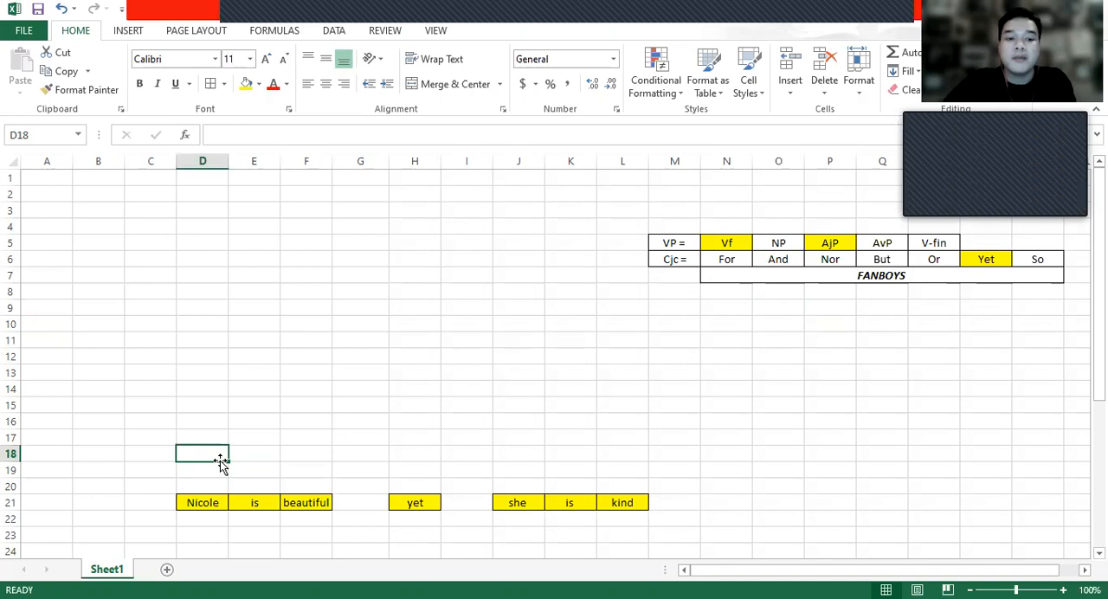
click(223, 467)
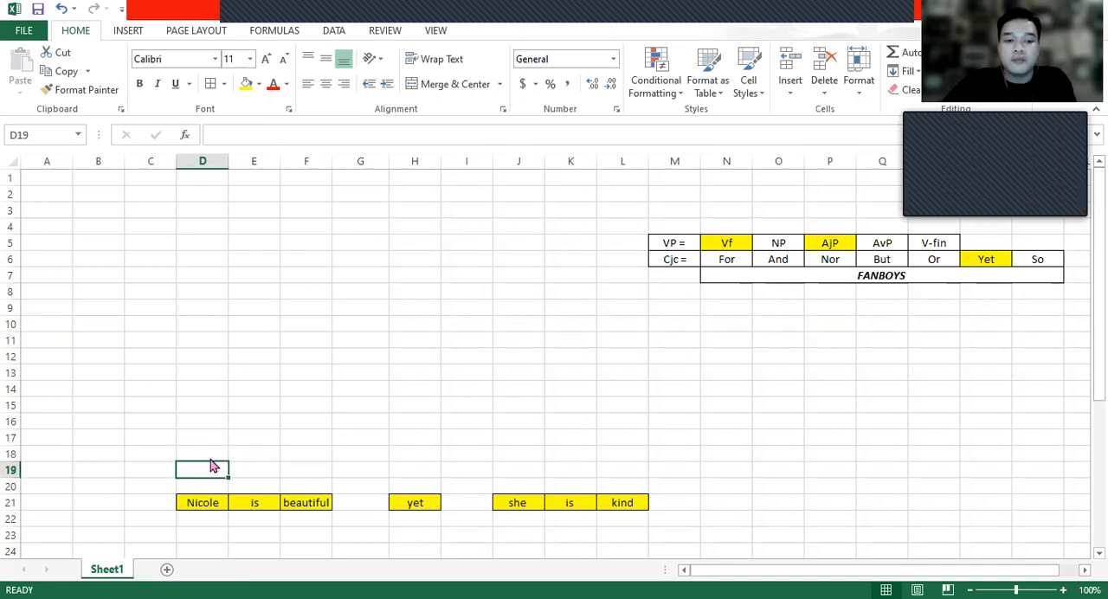
double_click(212, 469)
text(N)
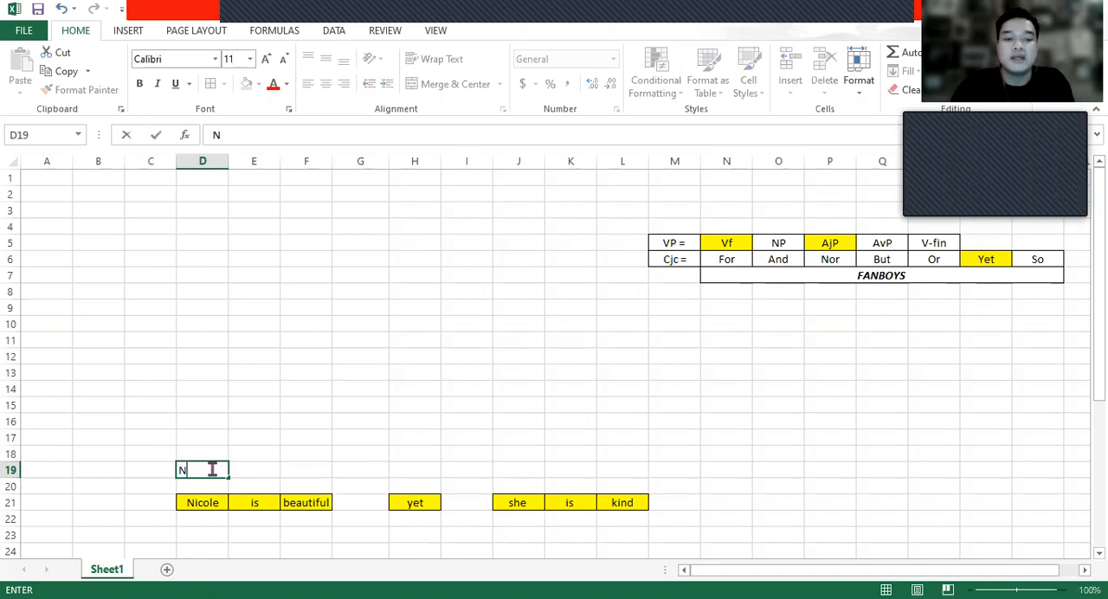
click(271, 467)
double_click(272, 470)
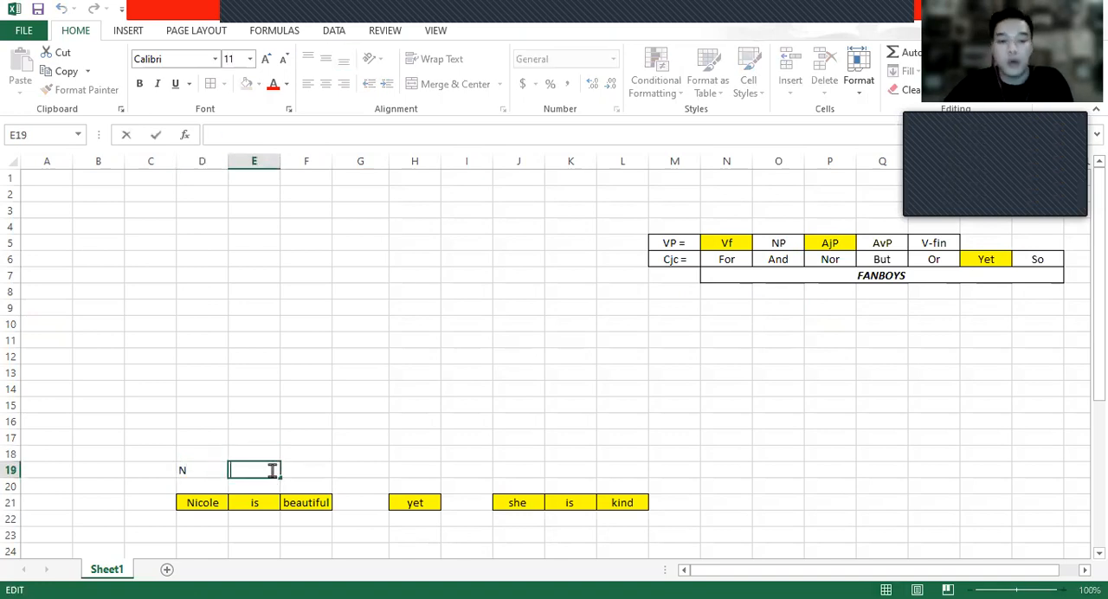
text(Vf)
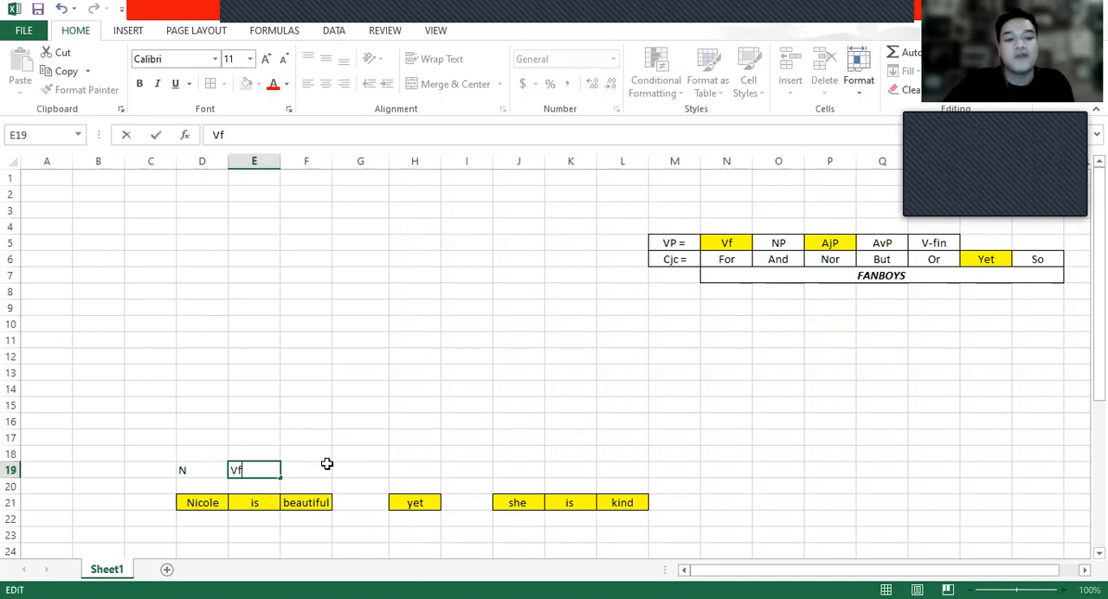
click(326, 469)
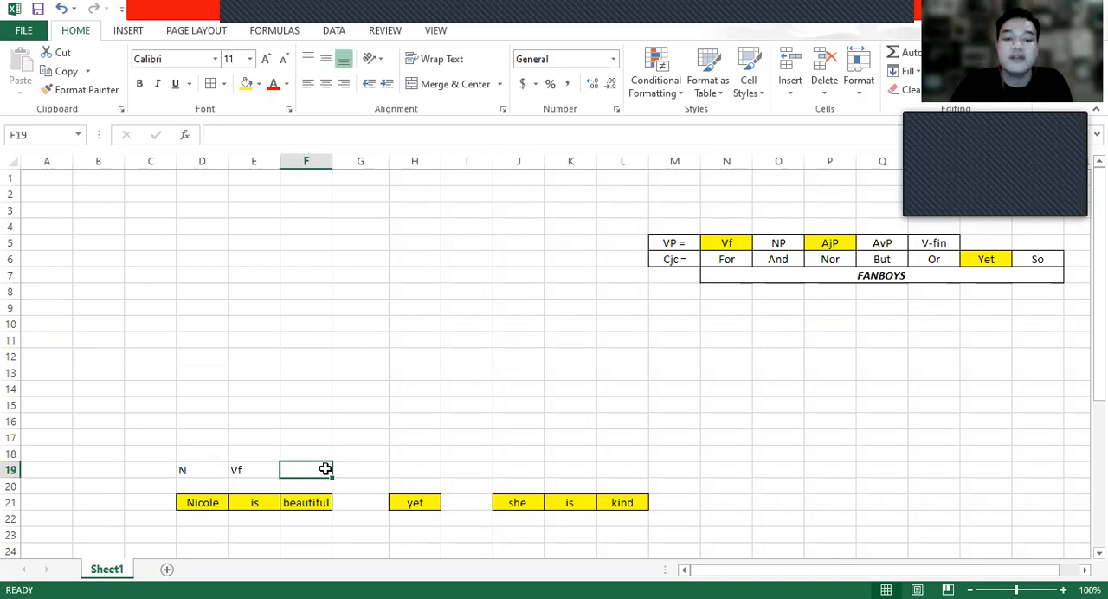
text(Aj)
- Enter the label Cjc in H19, above the conjunction "yet"
click(434, 478)
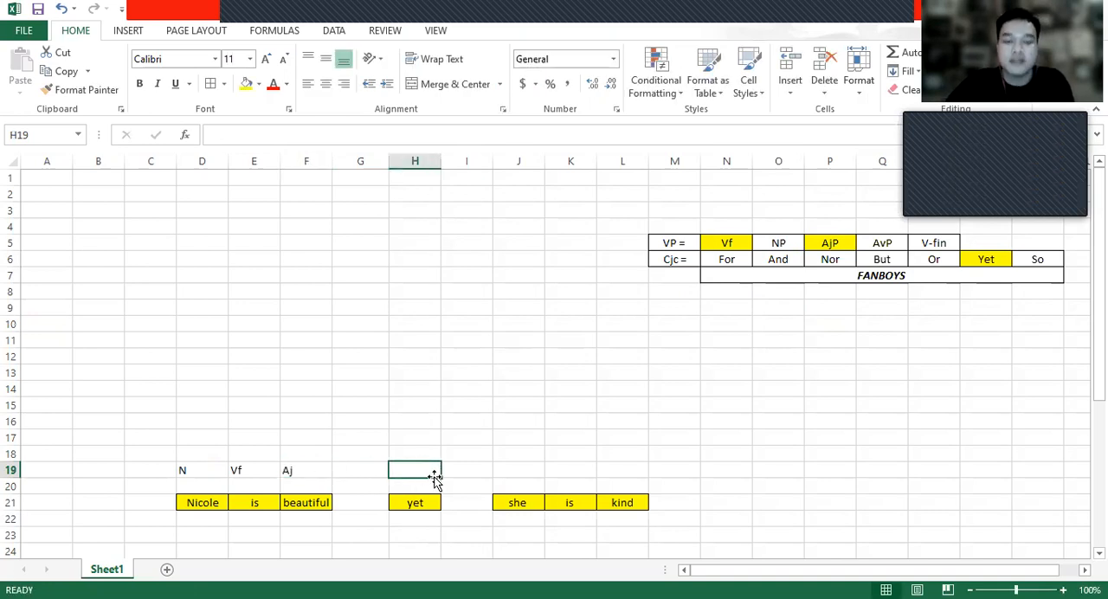
click(963, 257)
click(456, 457)
click(421, 470)
text(Cjc)
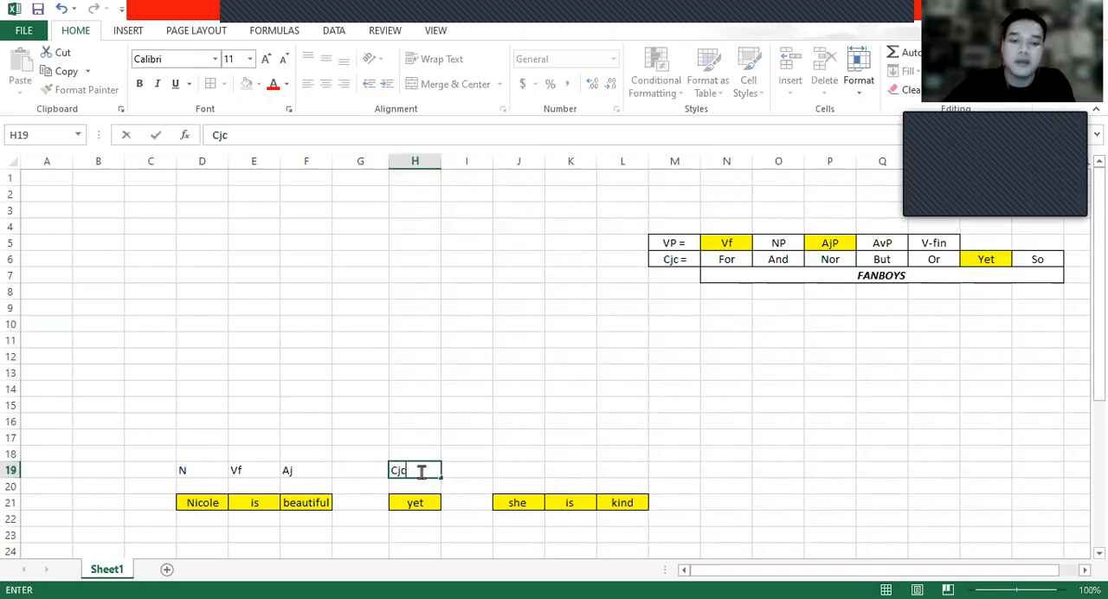
- Label the second clause's words, entering N in J19, Vf in K19 and Aj in L19
click(518, 470)
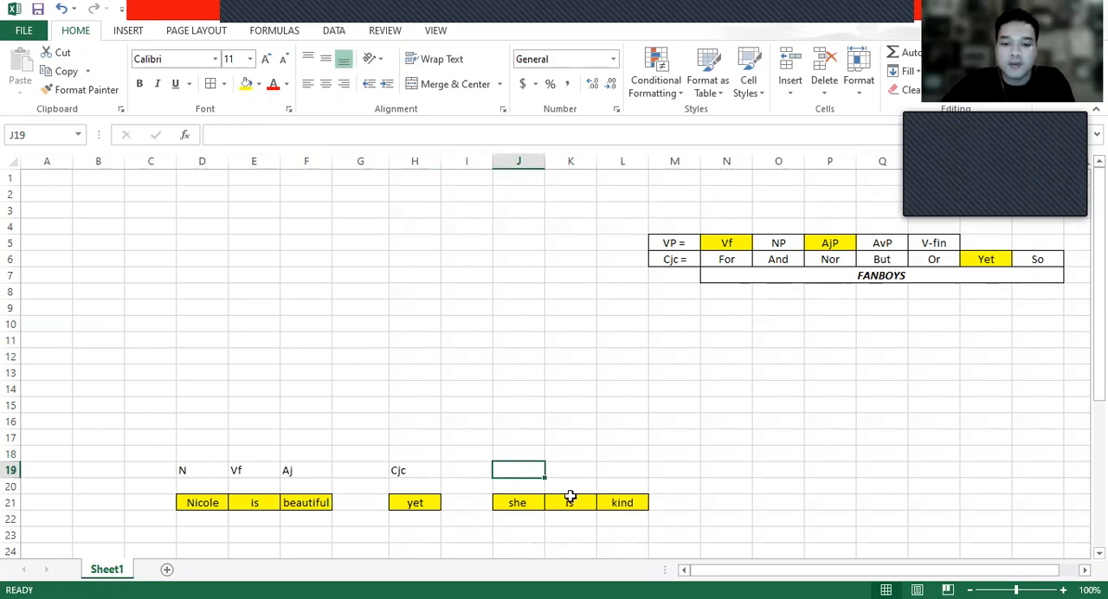
double_click(525, 471)
click(527, 497)
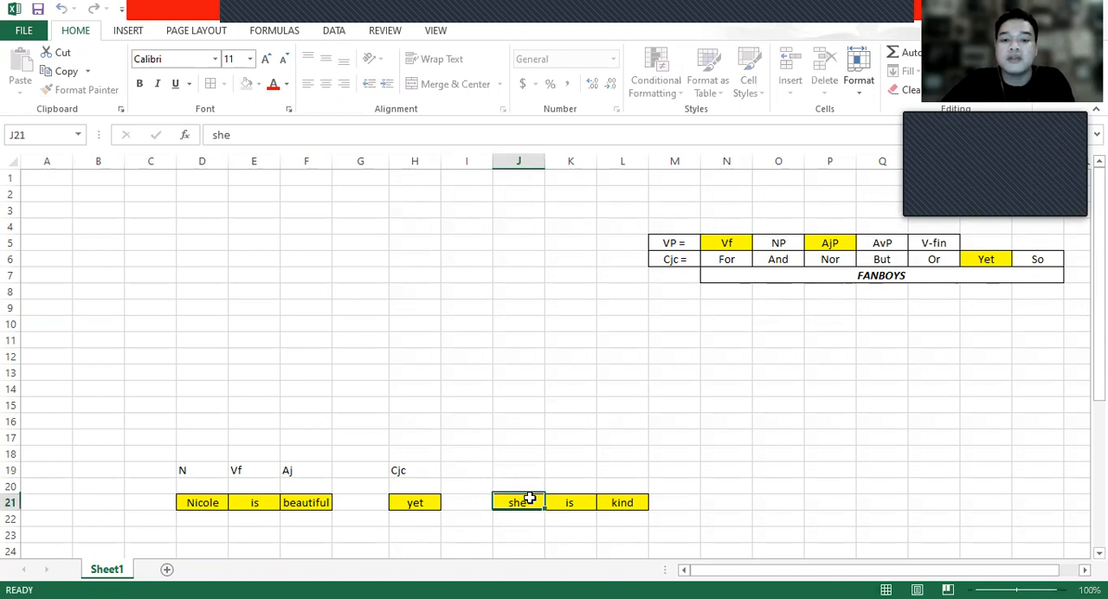
click(611, 516)
click(522, 472)
double_click(529, 469)
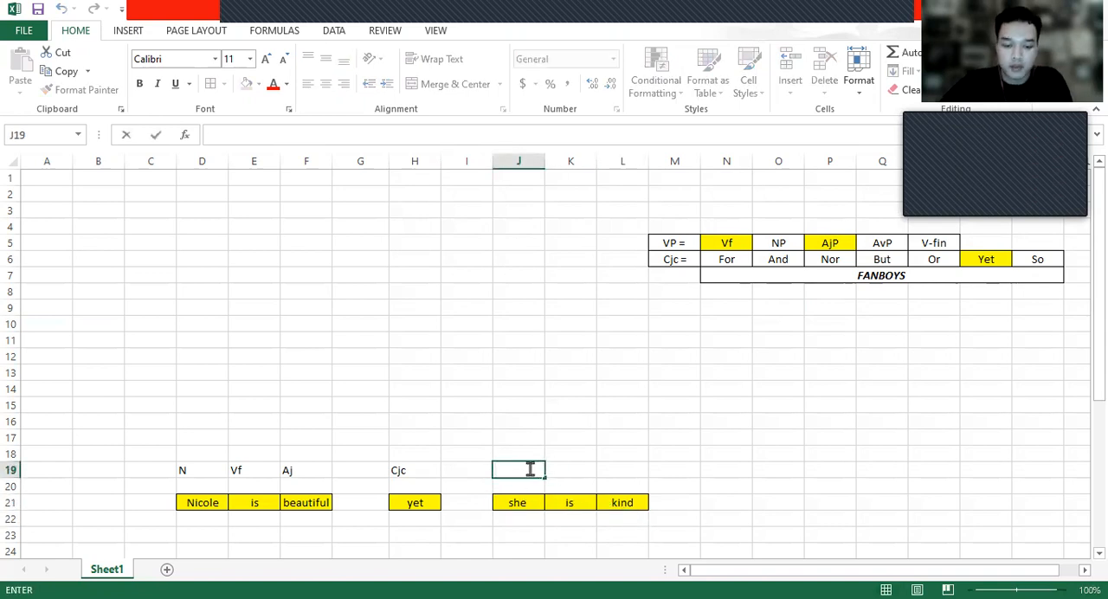
text(N)
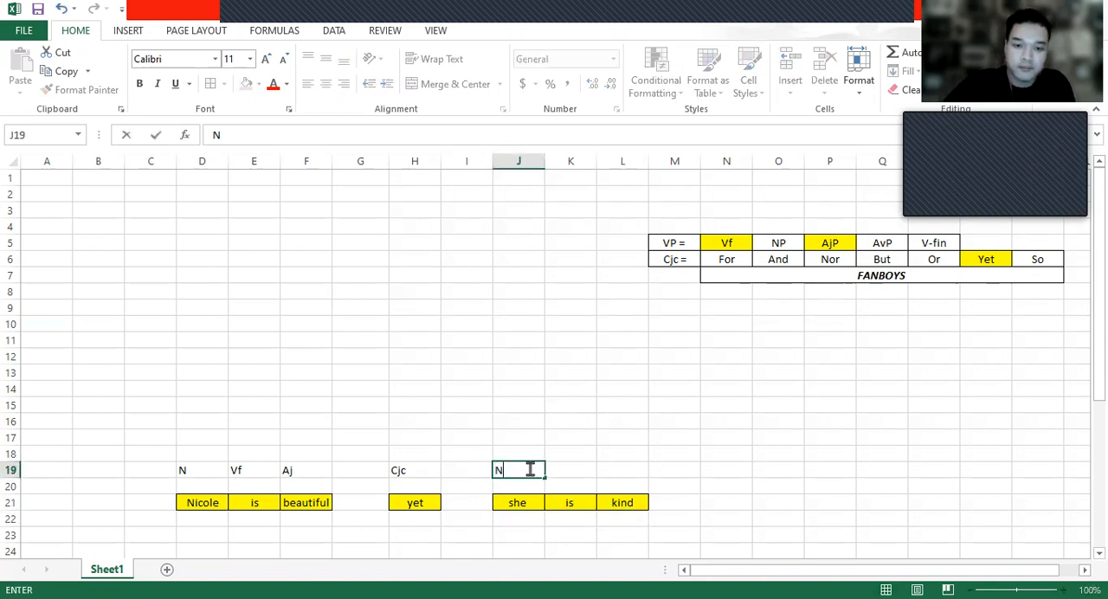
click(581, 480)
click(588, 471)
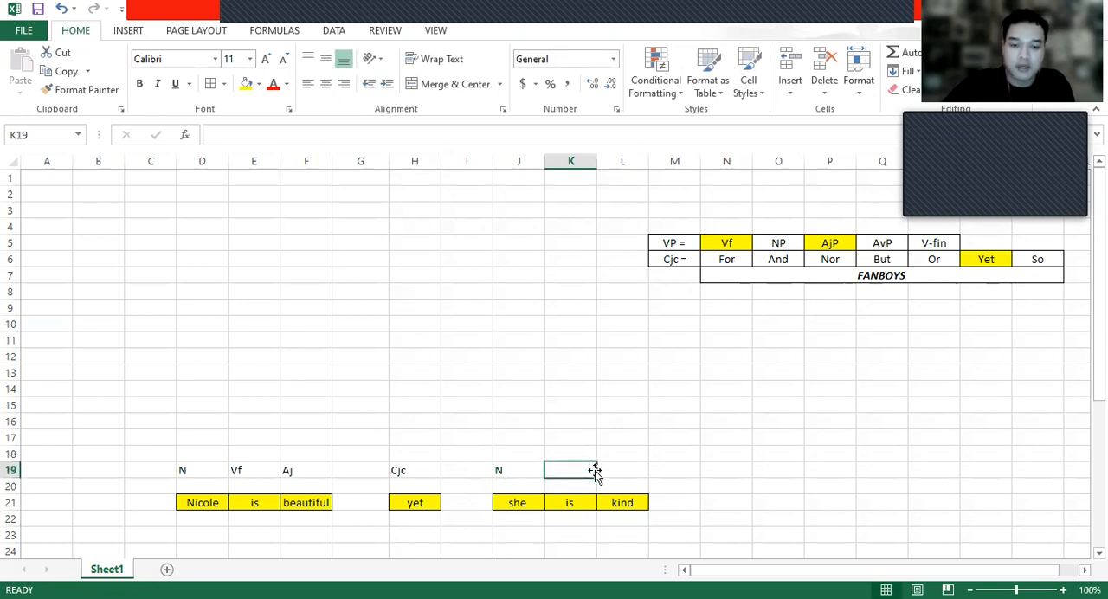
text(Vf)
click(628, 468)
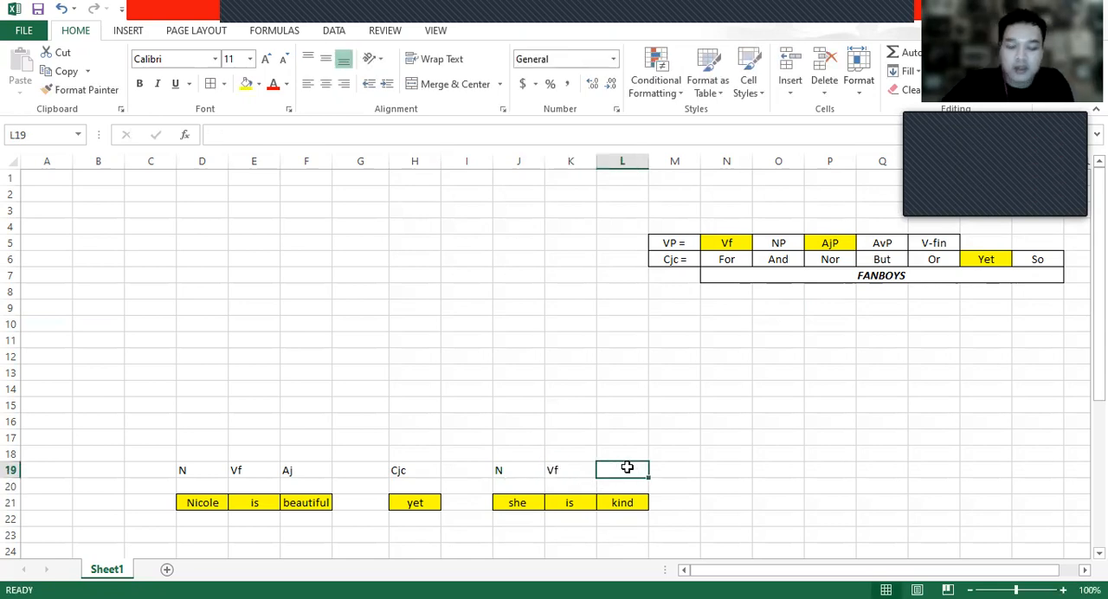
text(Aj)
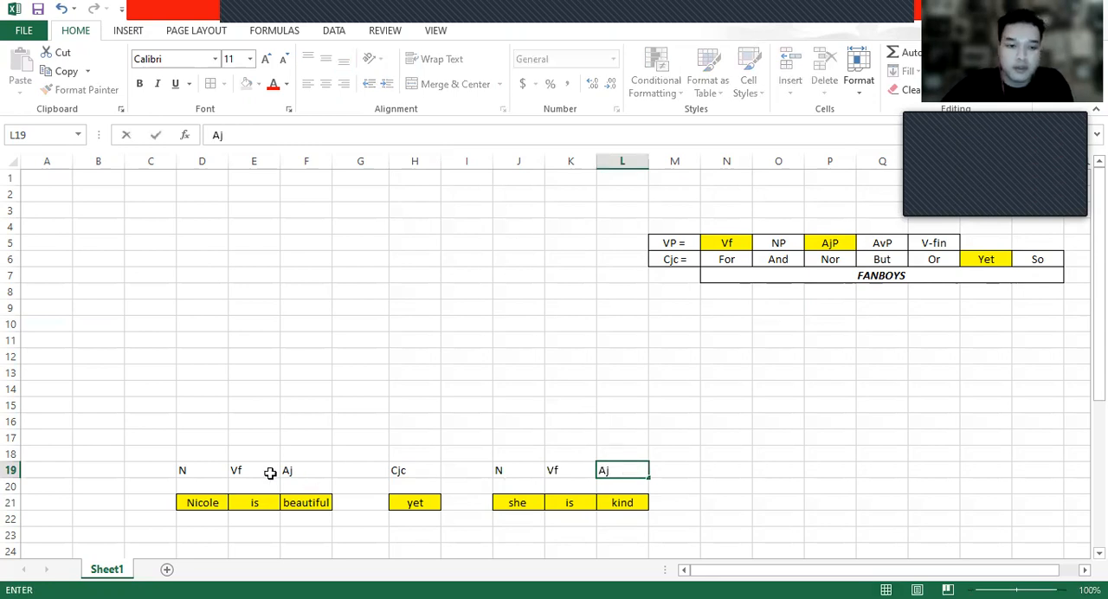
- Center the labels in D19:L19 horizontally
click(184, 470)
shift+click(606, 468)
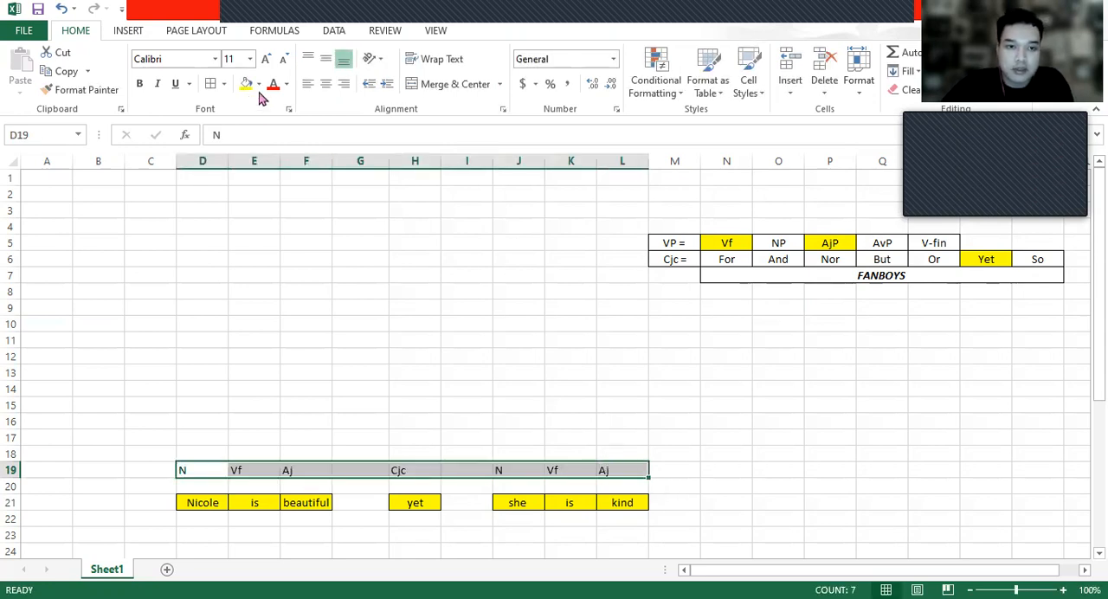
click(326, 83)
- Apply yellow fill and cell borders to the word-class labels in D19:F19, H19 and J19:L19
click(206, 468)
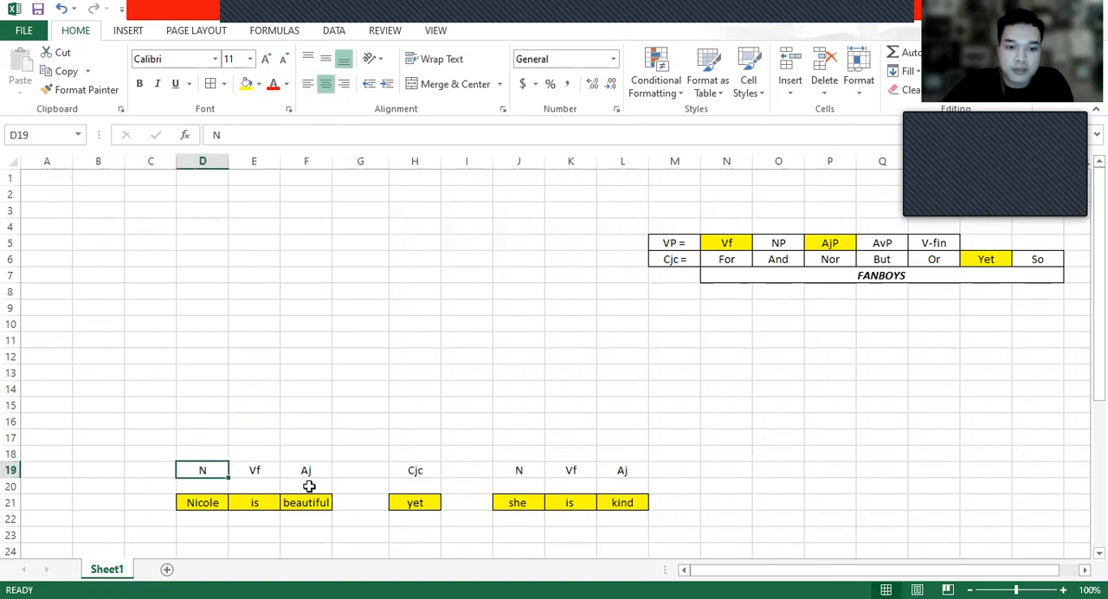
shift+click(321, 470)
click(246, 83)
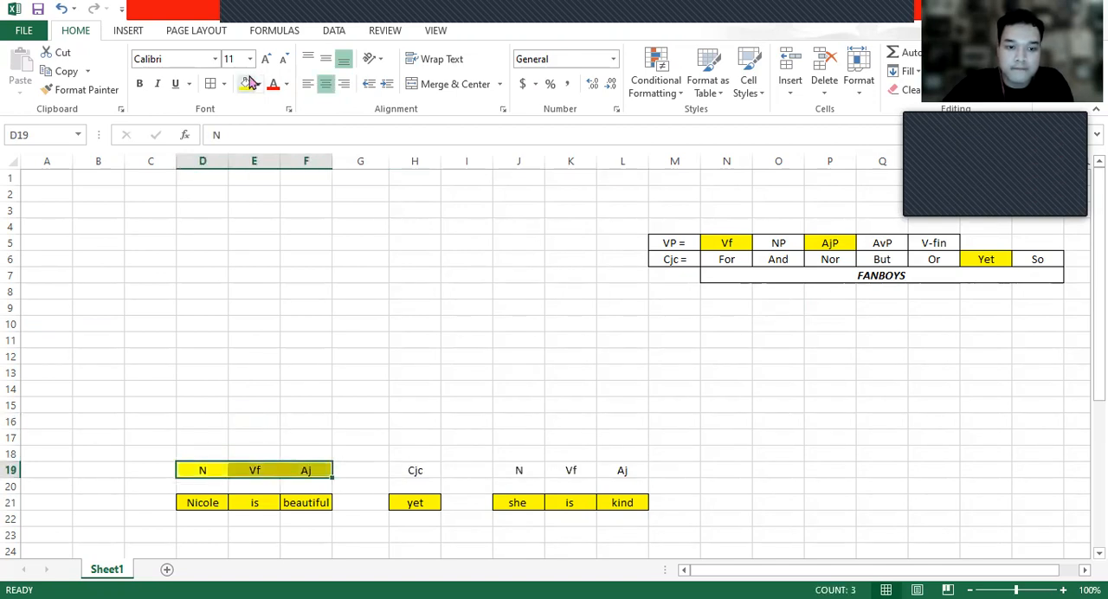
click(424, 470)
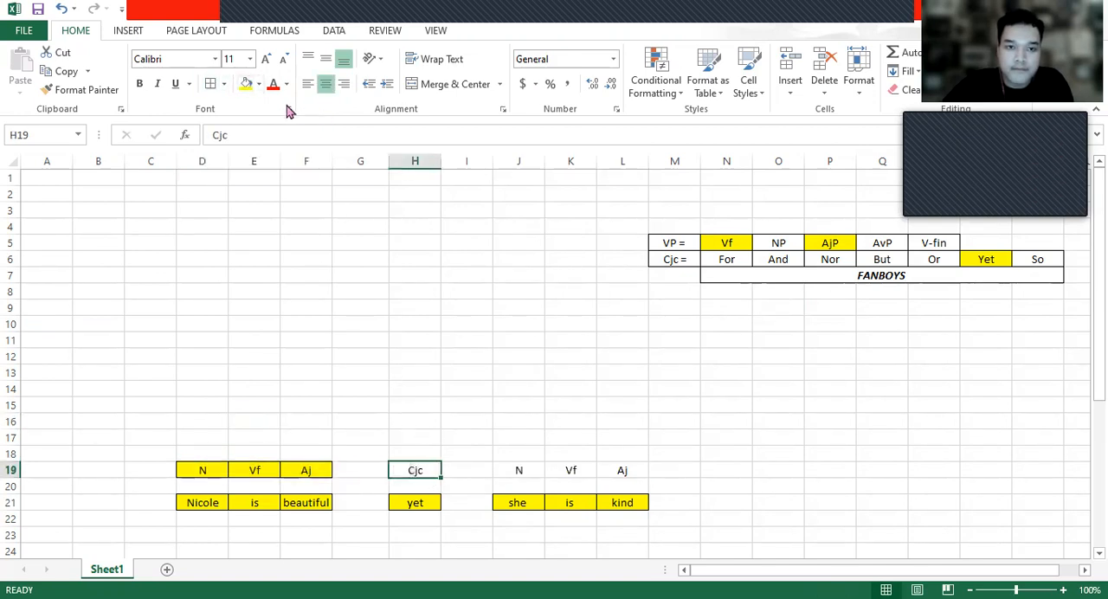
click(247, 83)
click(522, 470)
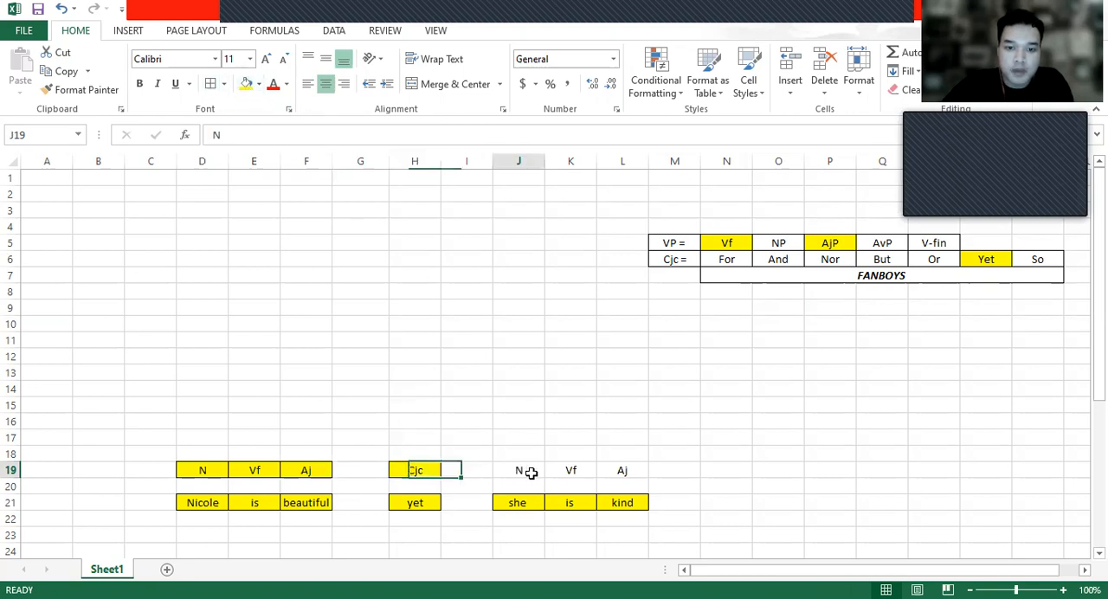
shift+click(628, 470)
click(247, 83)
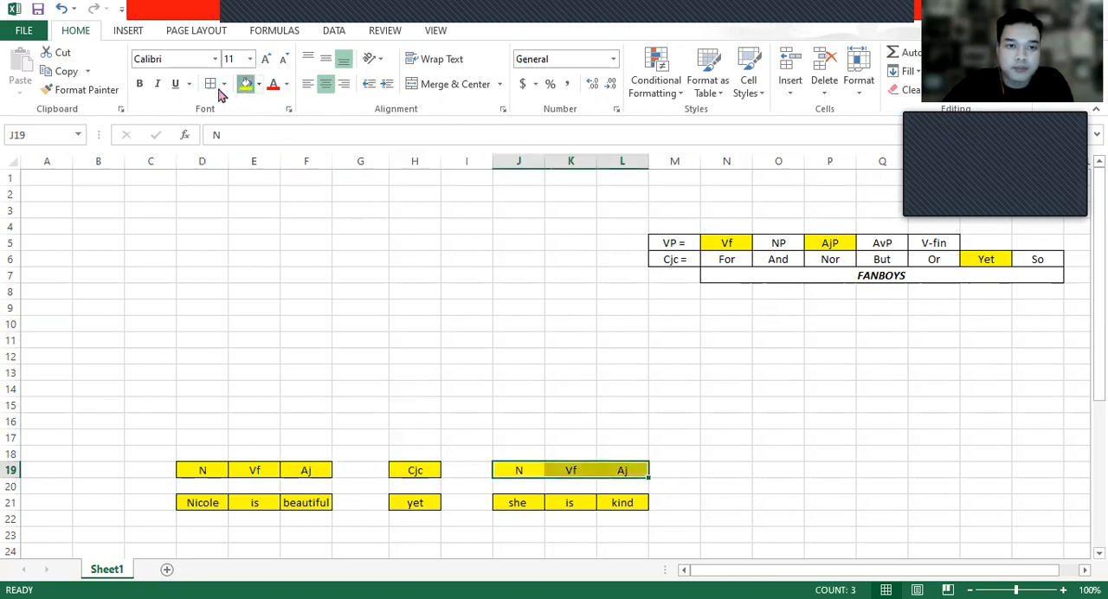
click(344, 358)
- Examine the word-class labels in row 19 against the words of both clauses in row 21
click(212, 449)
double_click(216, 437)
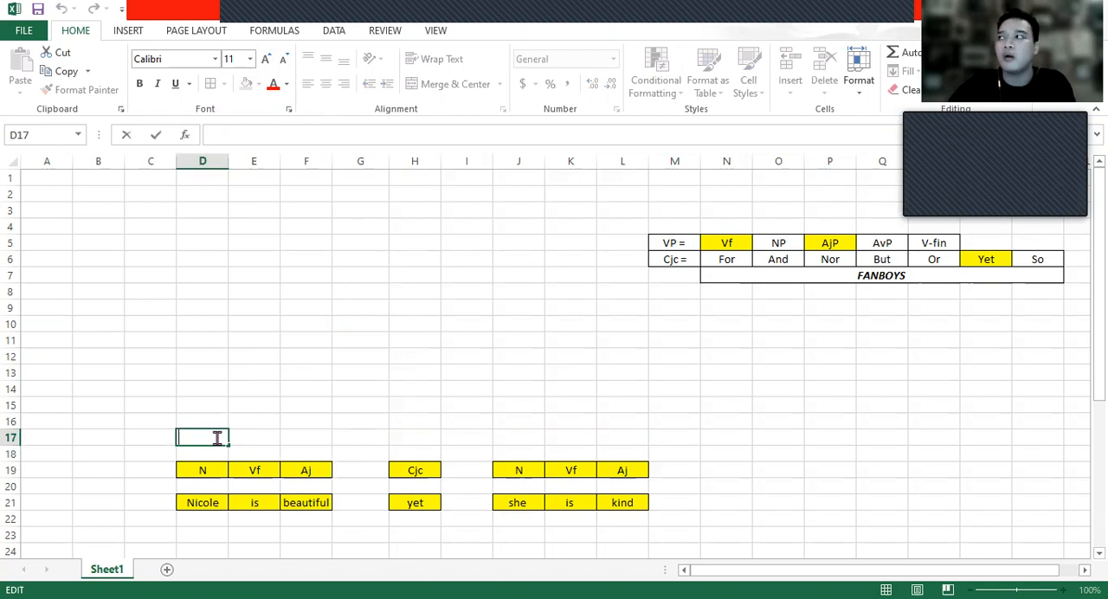
drag(217, 517, 221, 469)
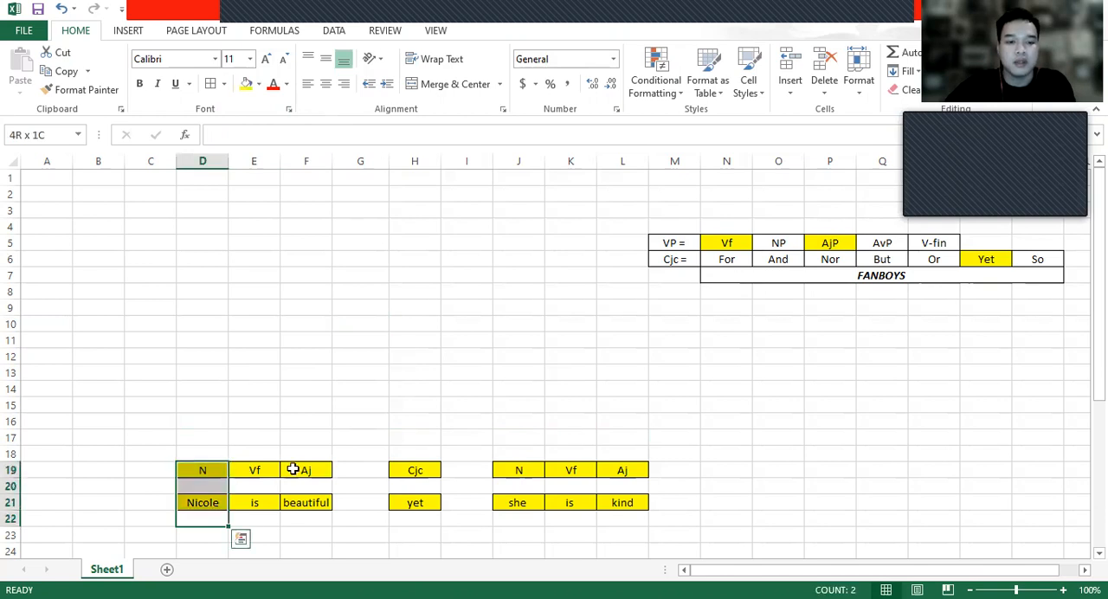
click(414, 470)
click(571, 470)
click(632, 487)
click(613, 505)
click(518, 470)
click(636, 467)
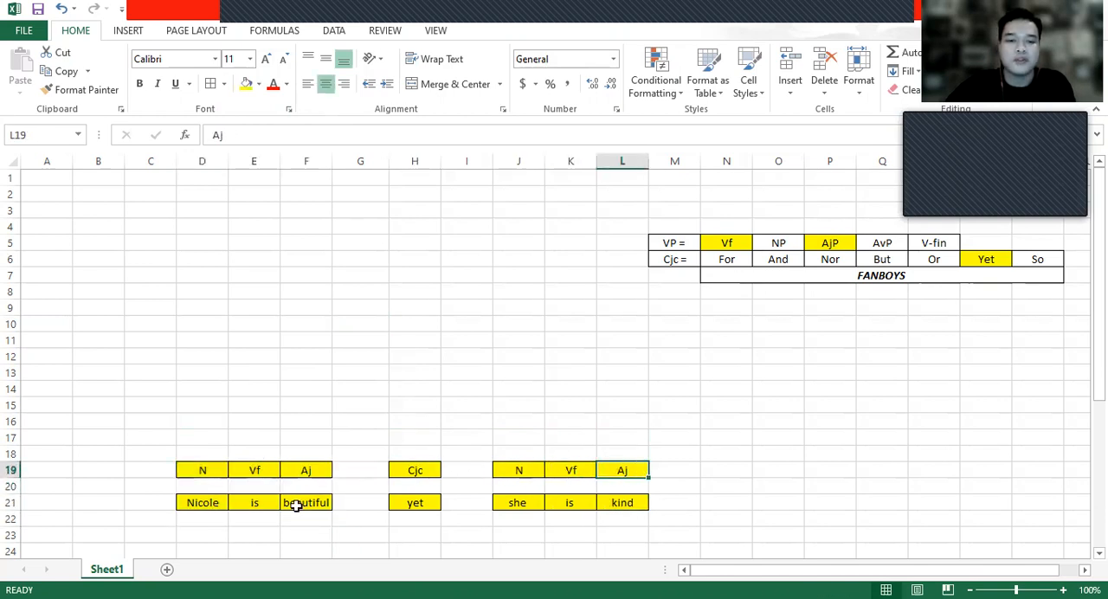
click(260, 434)
click(343, 439)
click(266, 449)
click(299, 439)
click(258, 440)
click(264, 471)
click(299, 472)
click(303, 502)
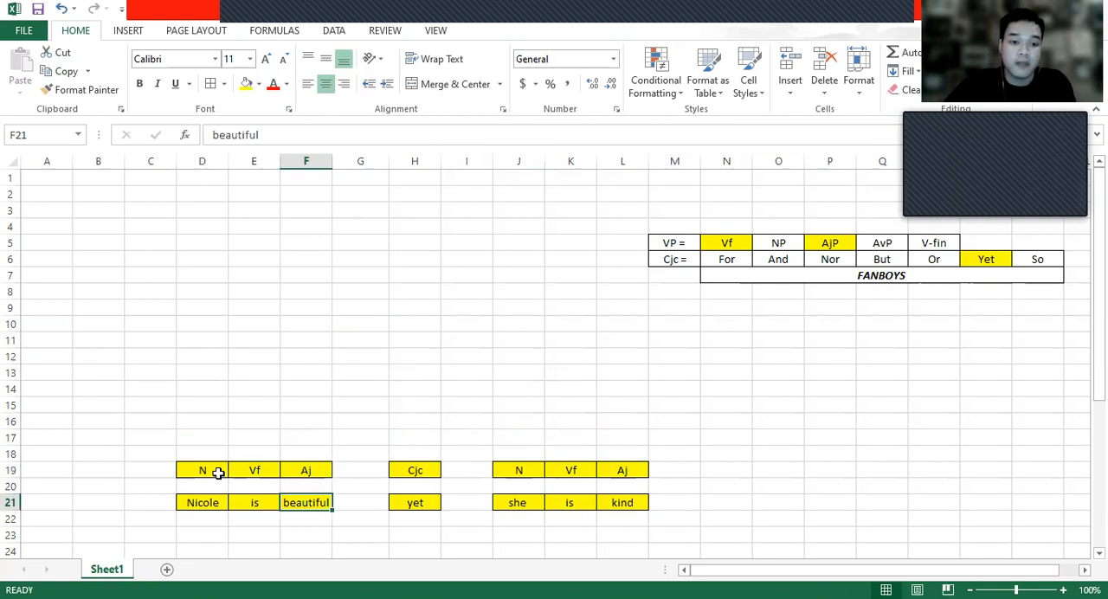
- Enter NP in D17, two rows above the first clause's N, and format it centered with yellow fill and borders
click(215, 471)
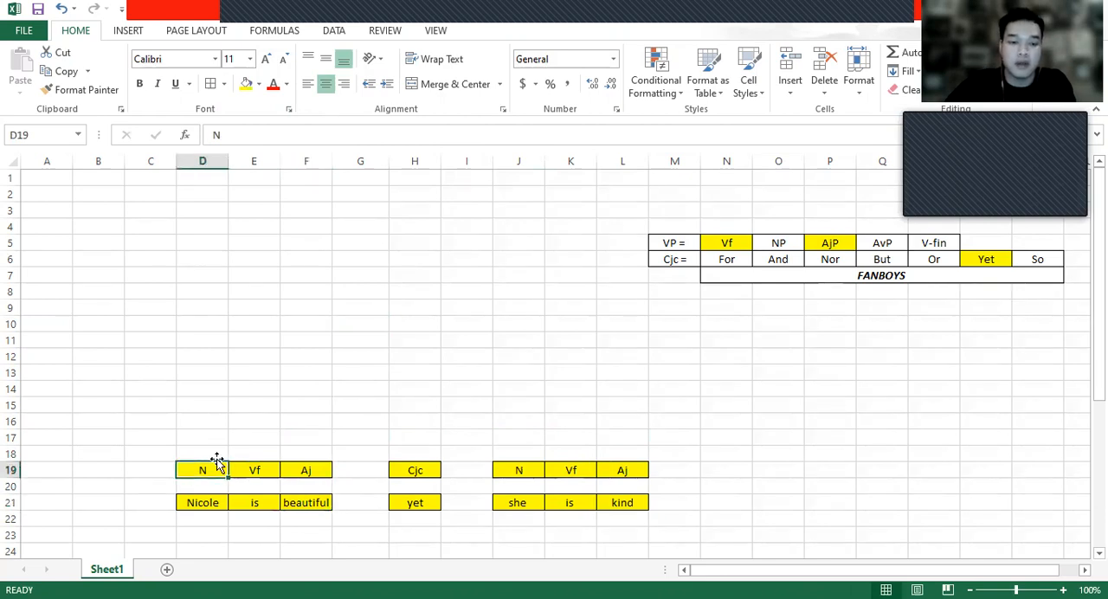
click(215, 439)
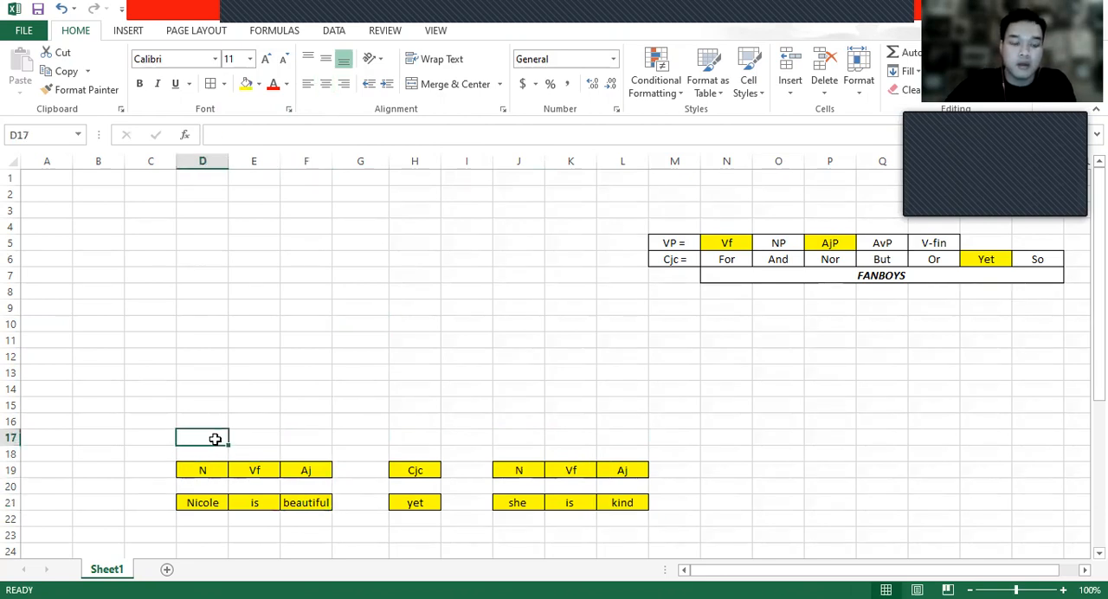
double_click(214, 439)
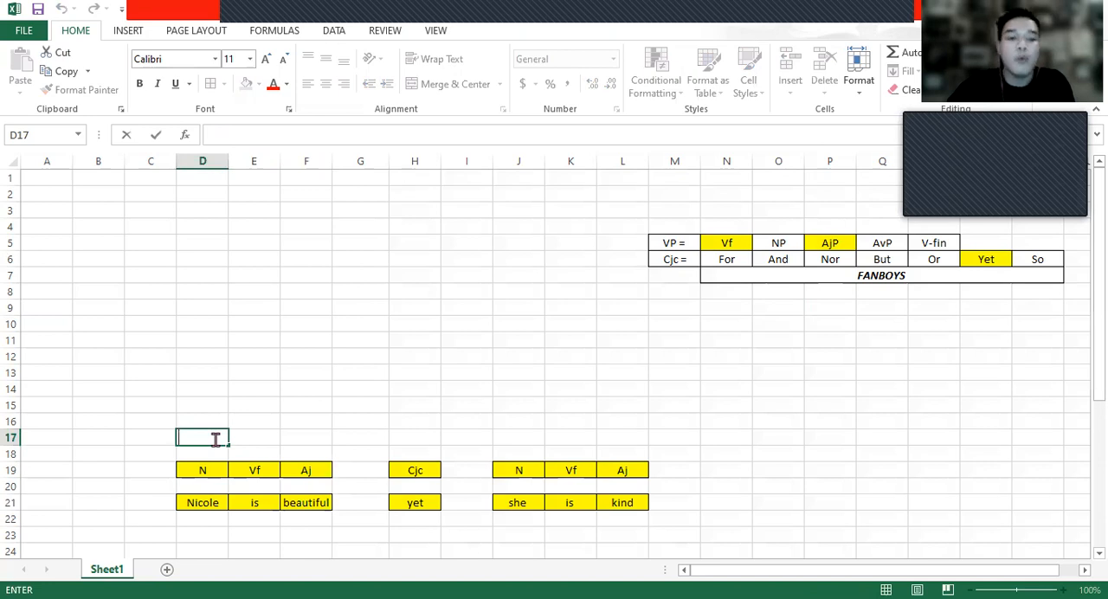
text(NP)
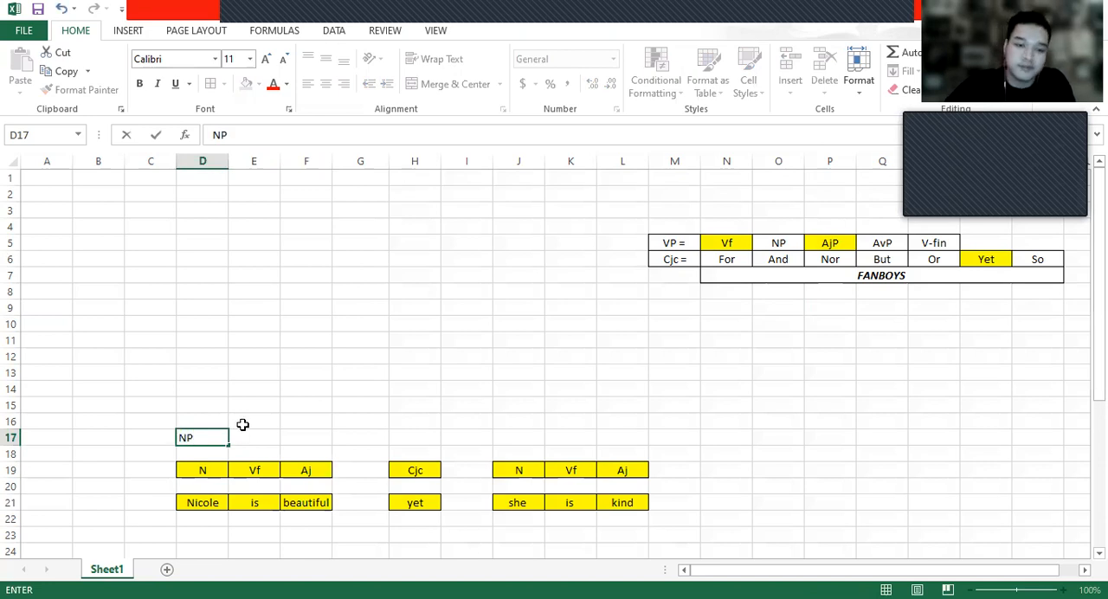
click(244, 421)
click(220, 440)
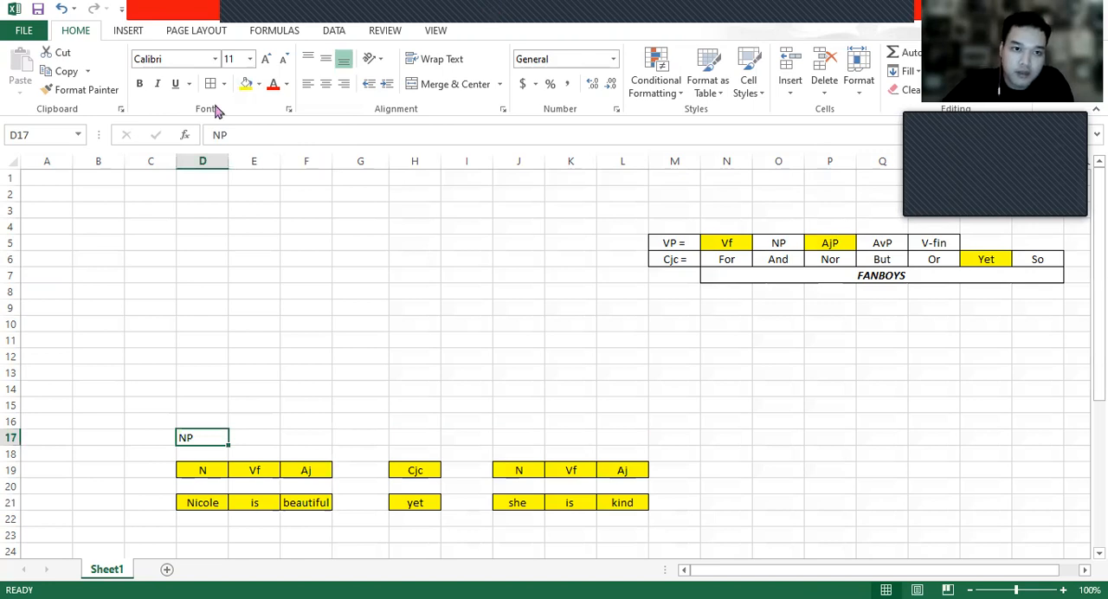
click(245, 83)
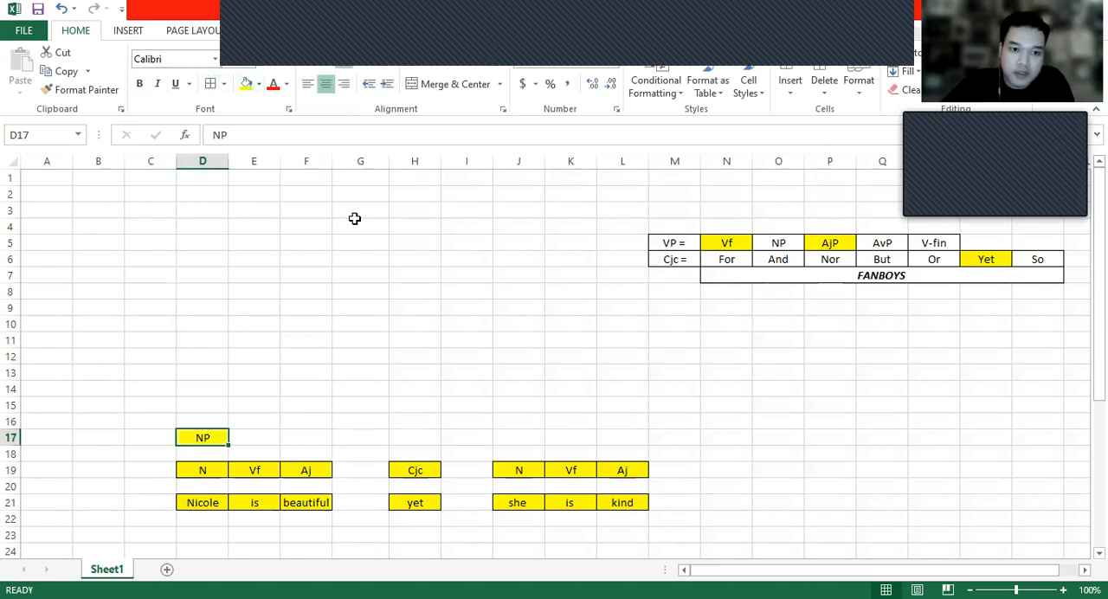
click(416, 340)
- Enter NP in J17, above the second clause's N, and format it centered with yellow fill and borders
click(535, 436)
text(NP)
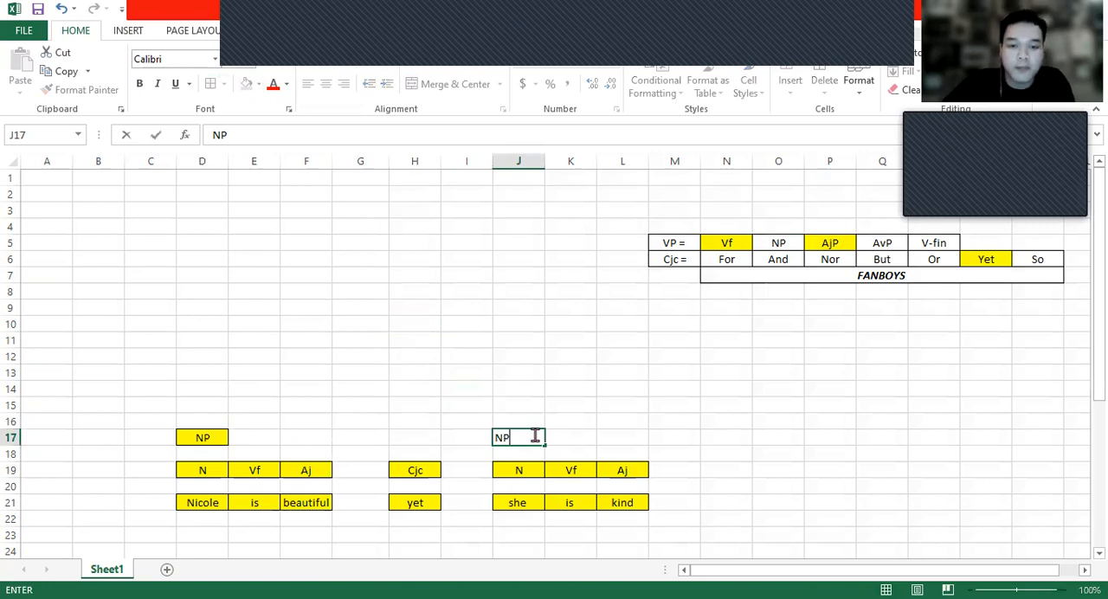
key(ctrl+Return)
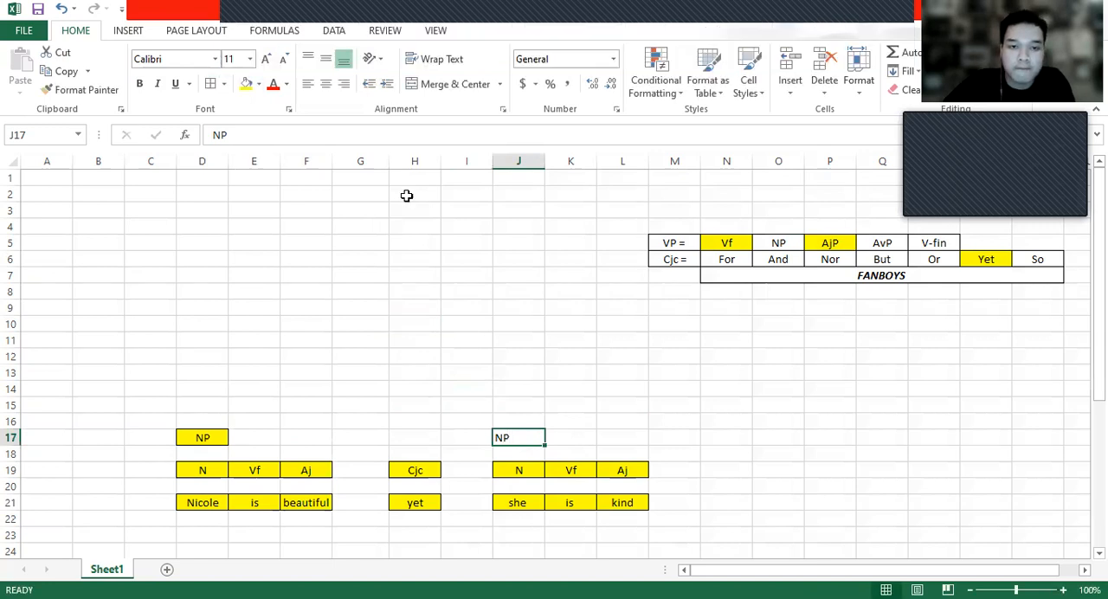
click(326, 83)
click(245, 84)
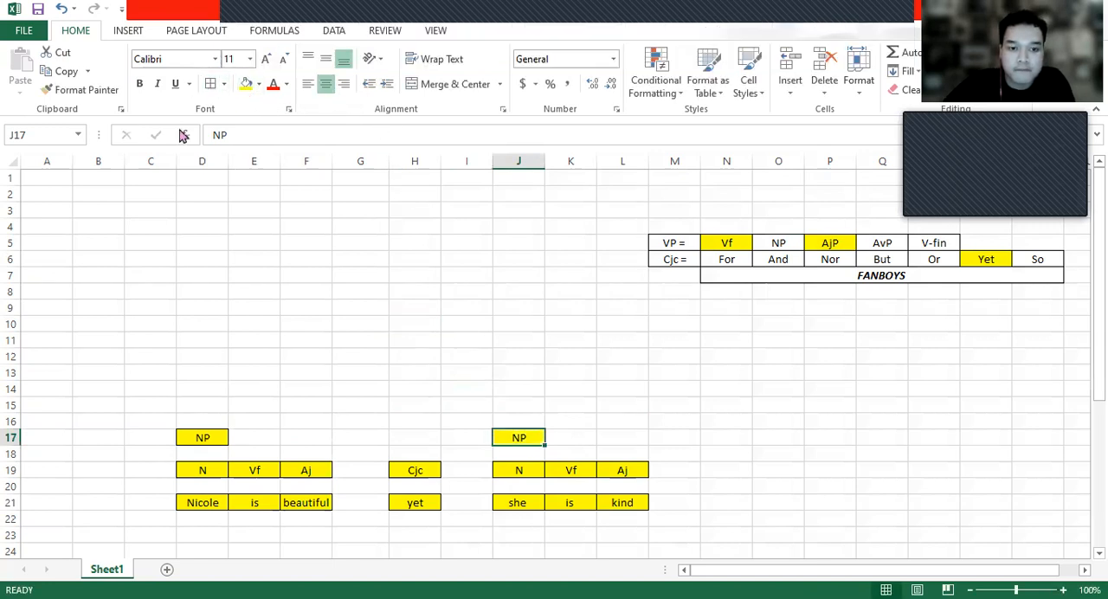
- Enter the phrase label AjP in F17 and L17, above the Aj labels of both clauses
click(305, 438)
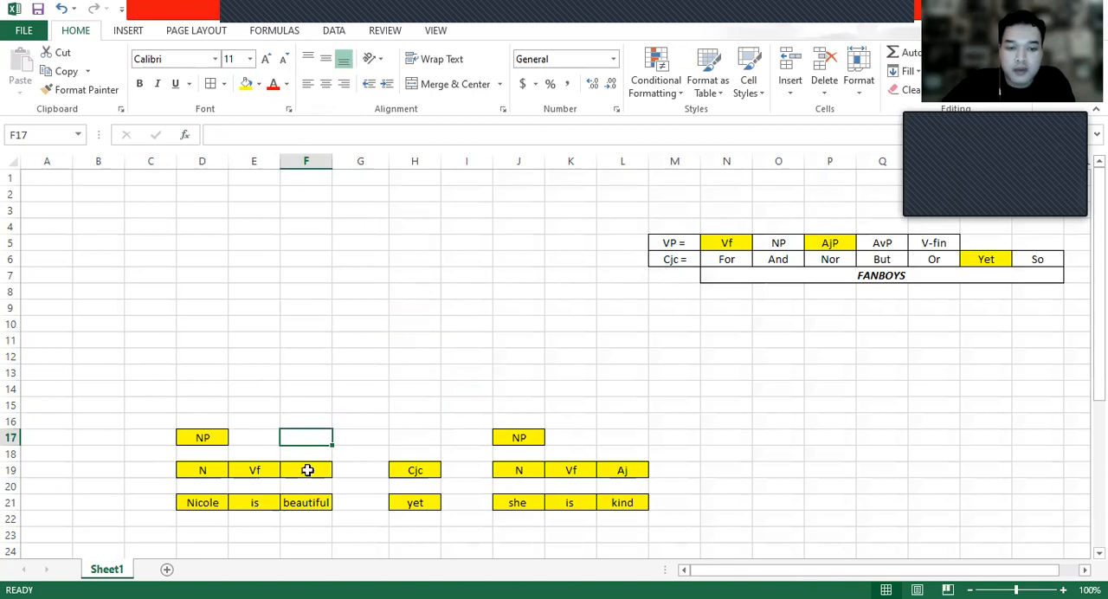
click(307, 470)
click(322, 505)
click(318, 472)
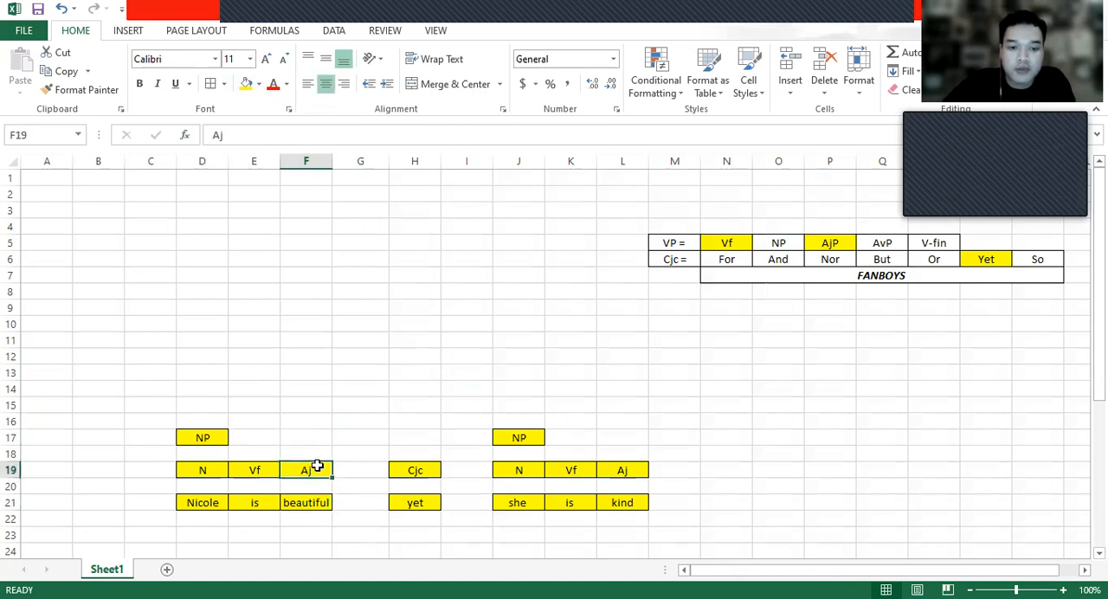
key(ctrl+Up)
double_click(318, 438)
text(AjP)
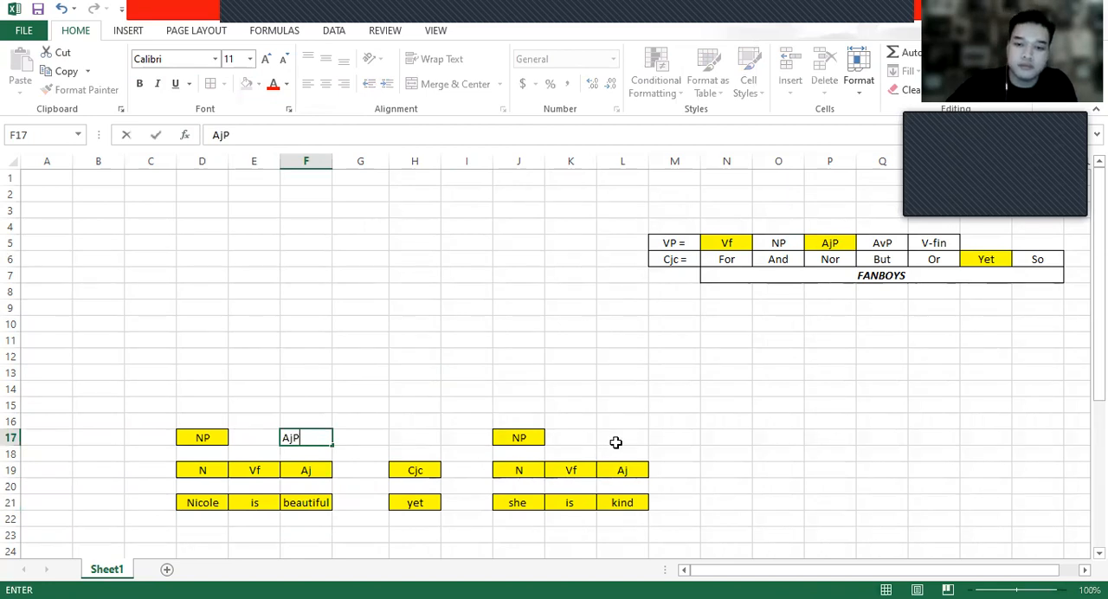
click(615, 442)
text(AjP)
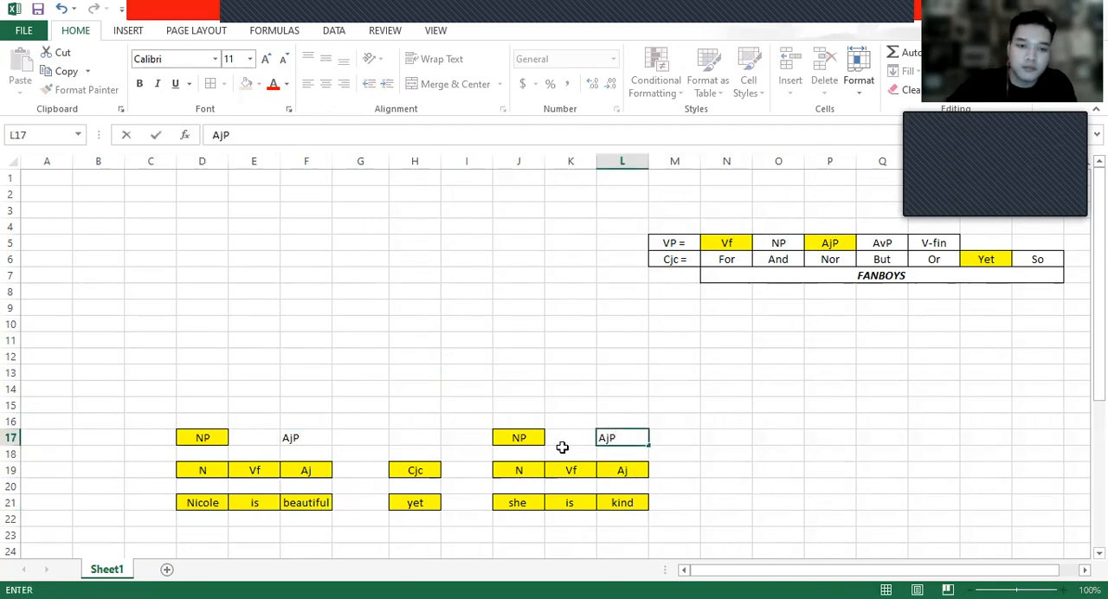
- Center the AjP labels in F17 and L17 and give them yellow fill and borders
click(303, 438)
click(246, 90)
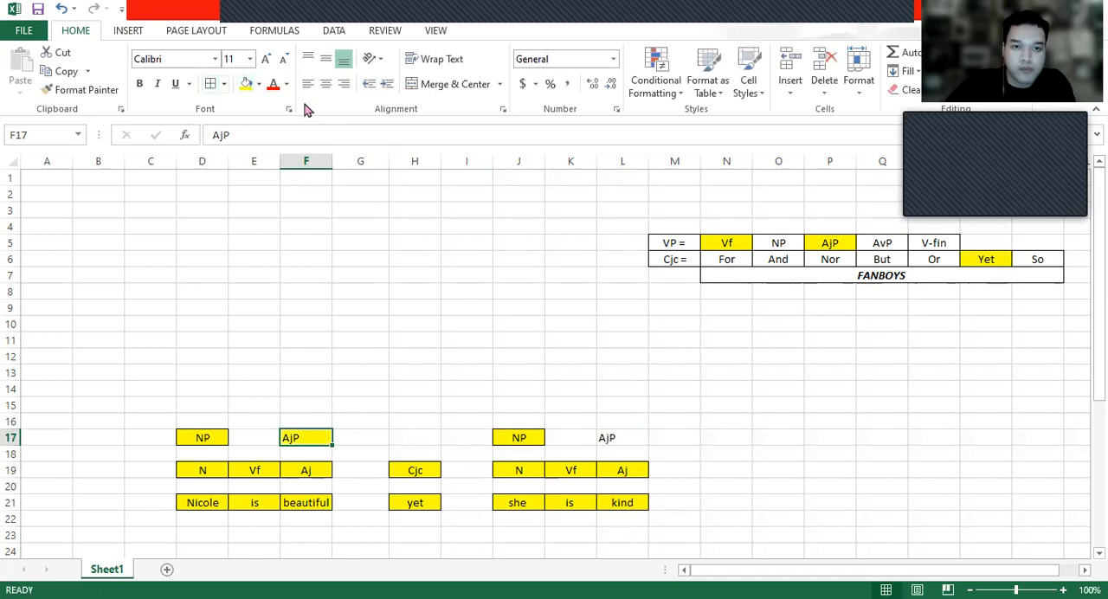
click(623, 437)
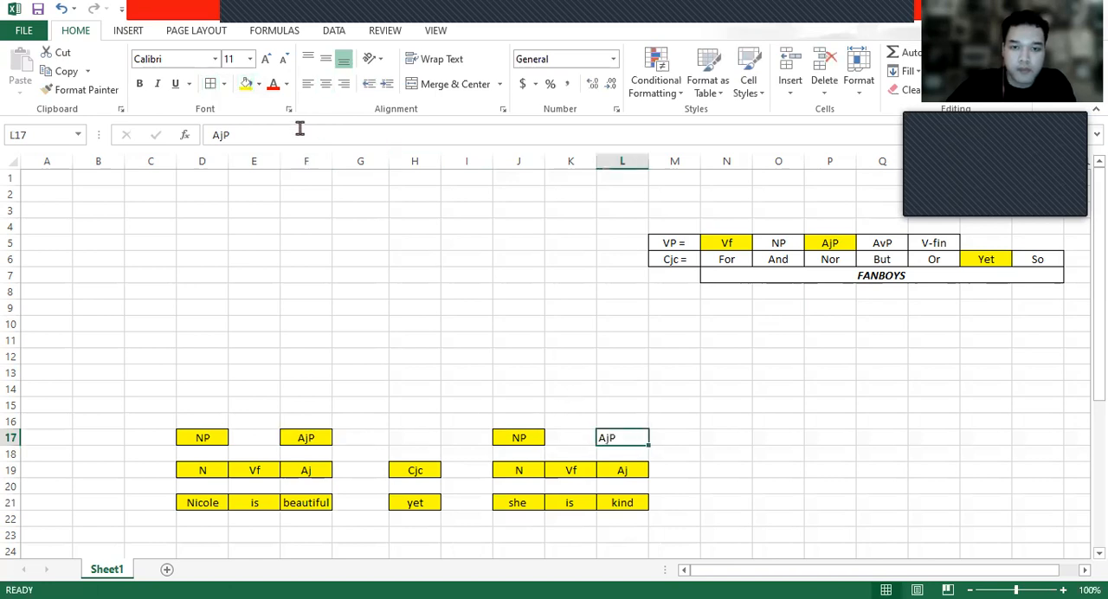
click(246, 89)
click(326, 83)
click(426, 356)
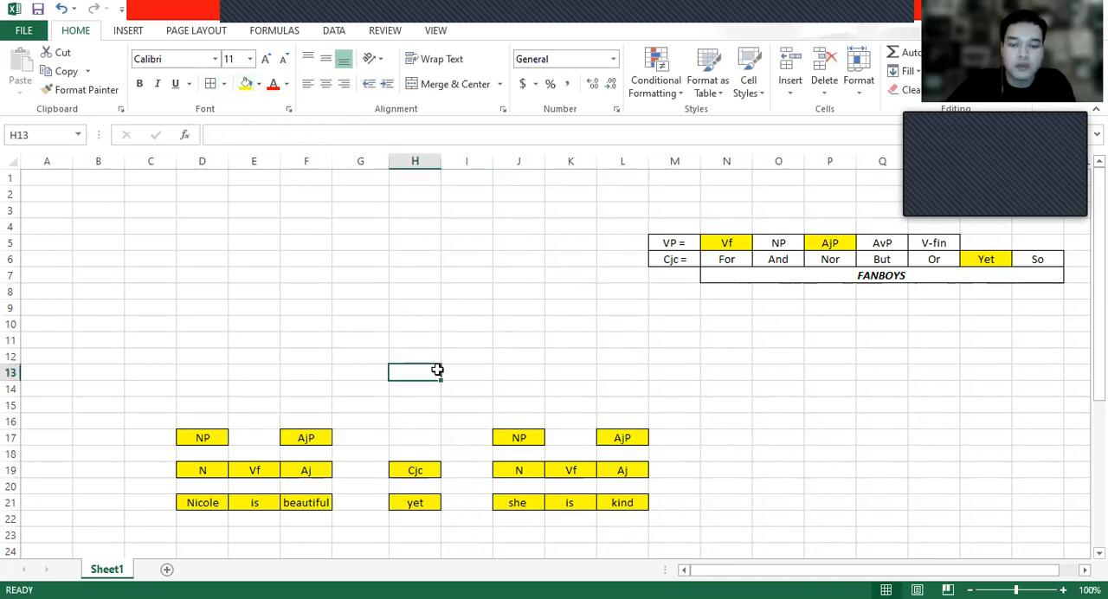
- Move the Vf labels up two rows, from E19 to E17 and from K19 to K17
click(347, 472)
click(256, 473)
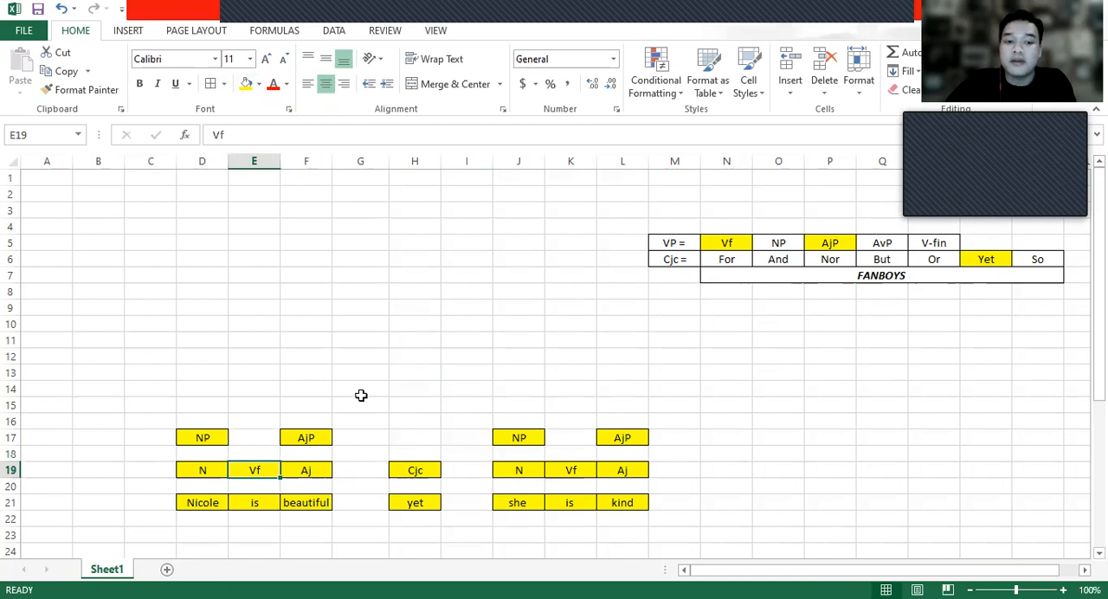
click(452, 339)
click(265, 467)
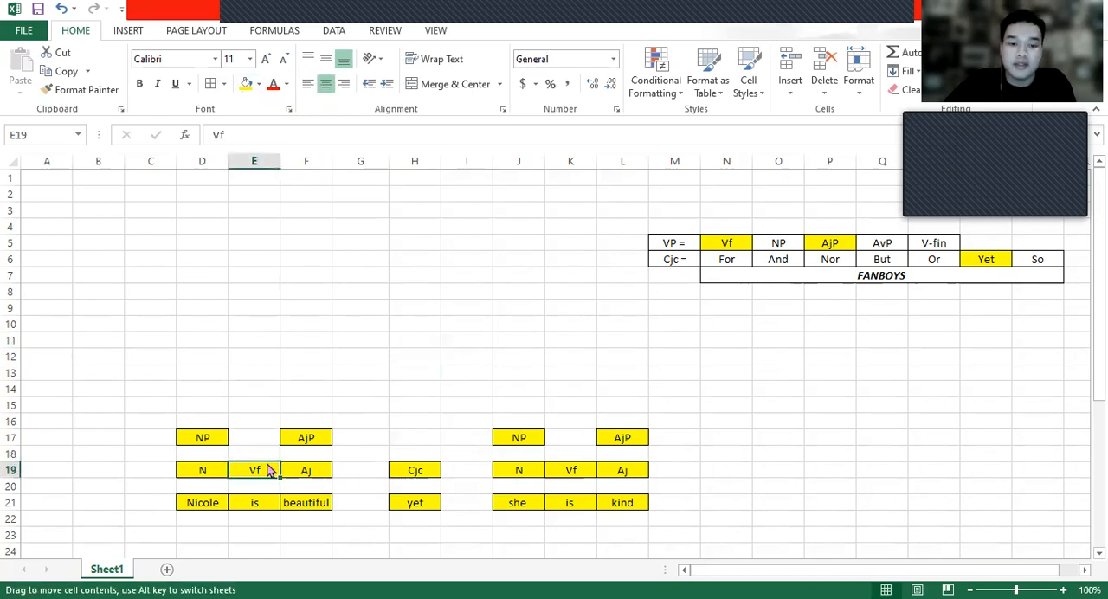
drag(268, 468, 260, 437)
click(573, 466)
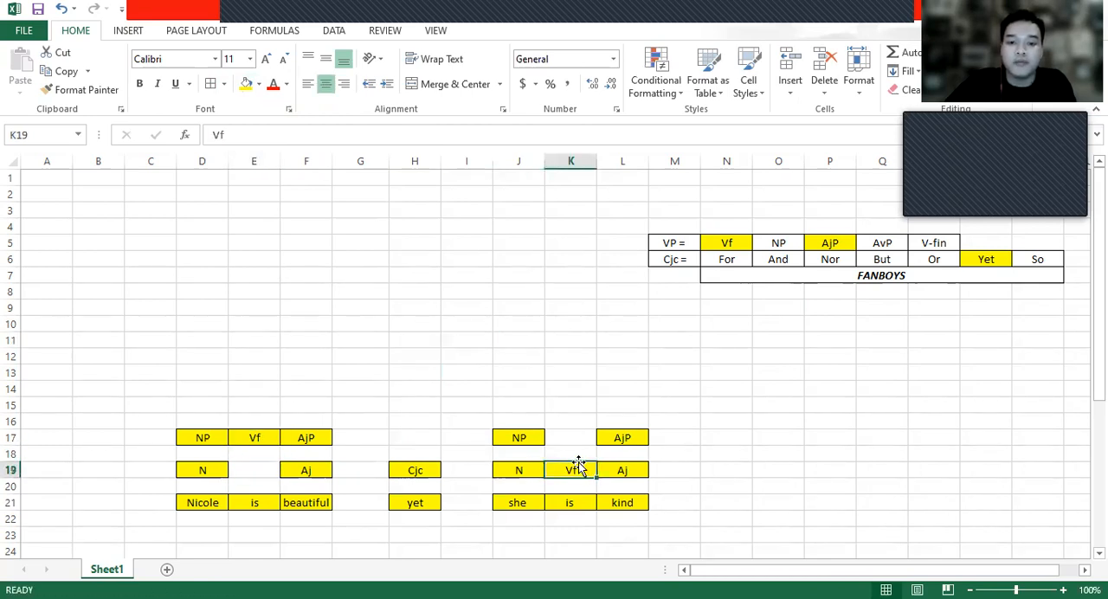
drag(578, 461, 574, 433)
- Examine the VP rule in M5:R5, comparing its Vf and AjP entries with the phrase labels in row 17
click(260, 441)
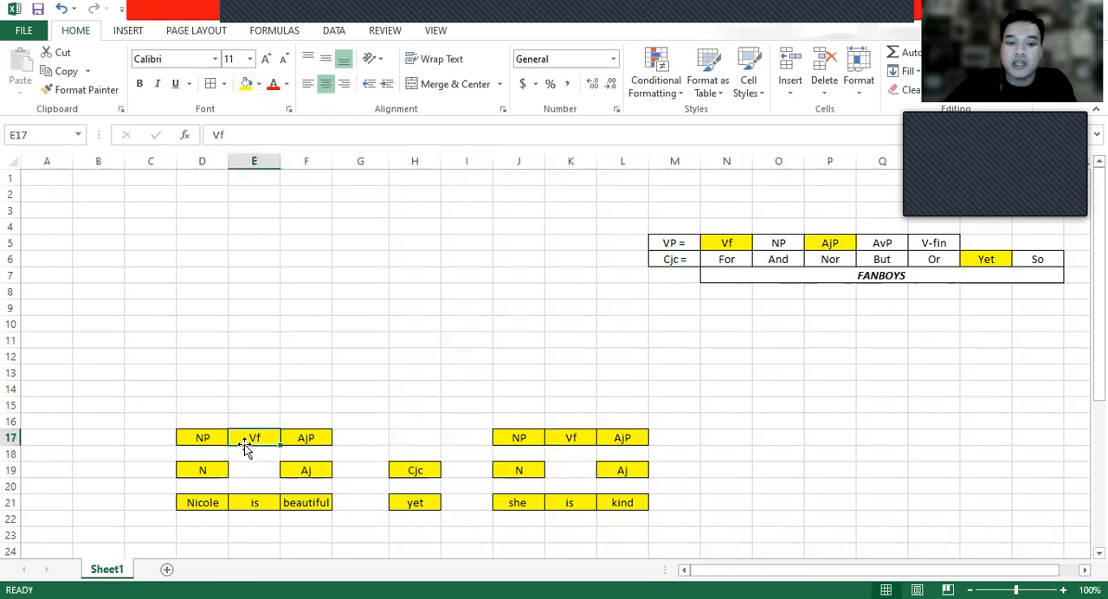
click(677, 245)
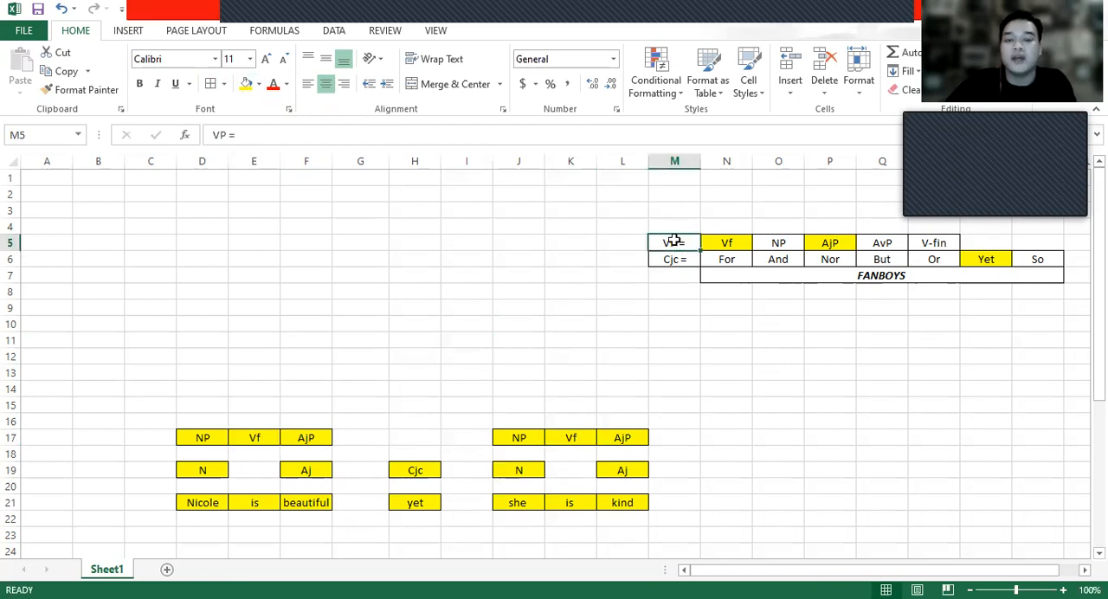
shift+click(939, 245)
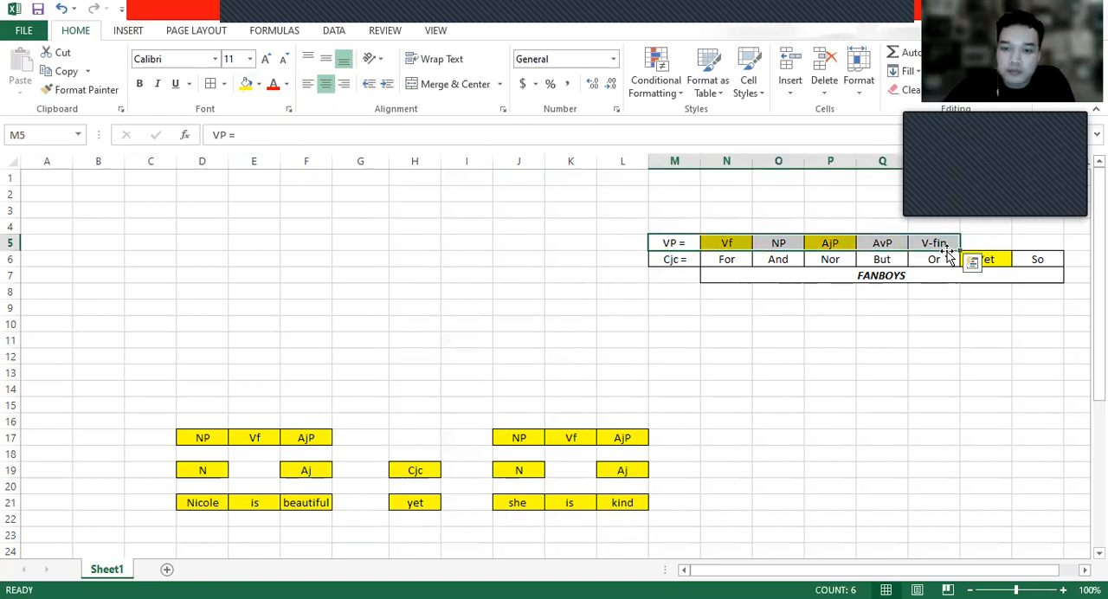
click(726, 243)
click(818, 242)
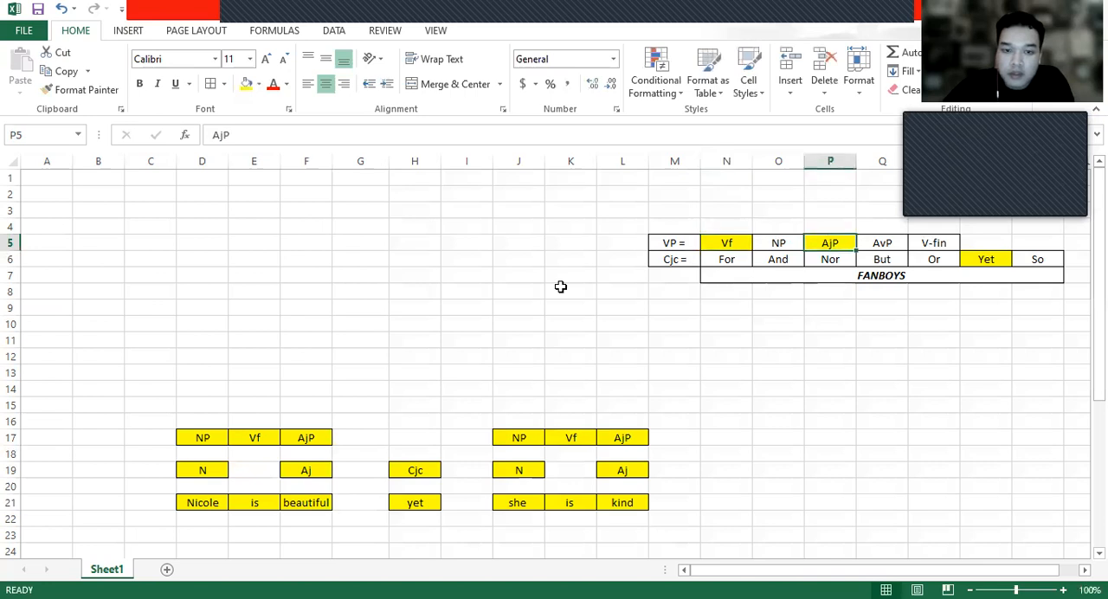
click(744, 245)
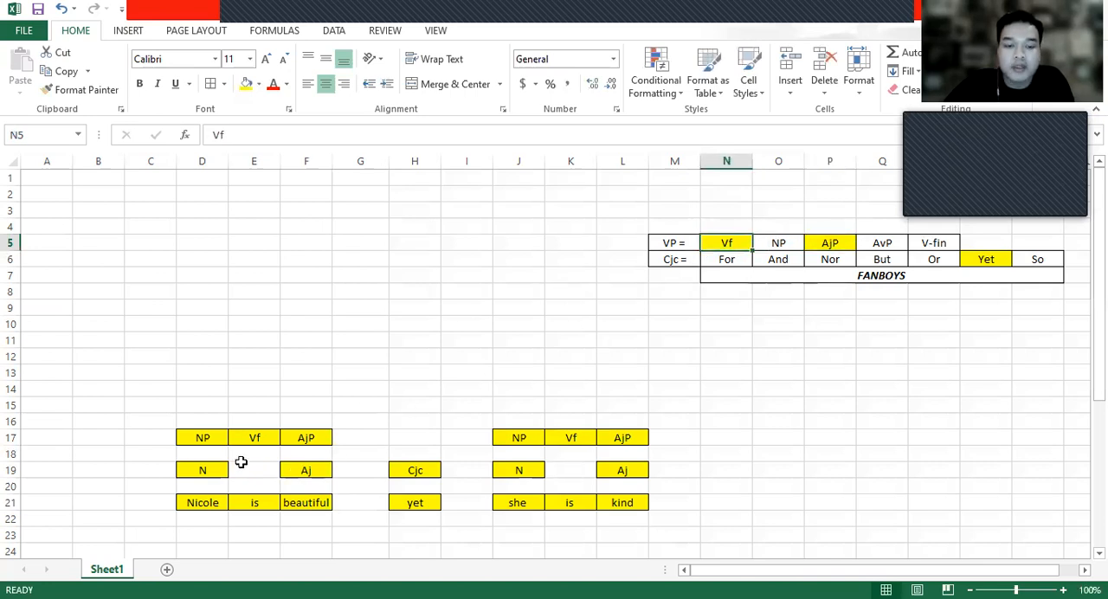
click(253, 438)
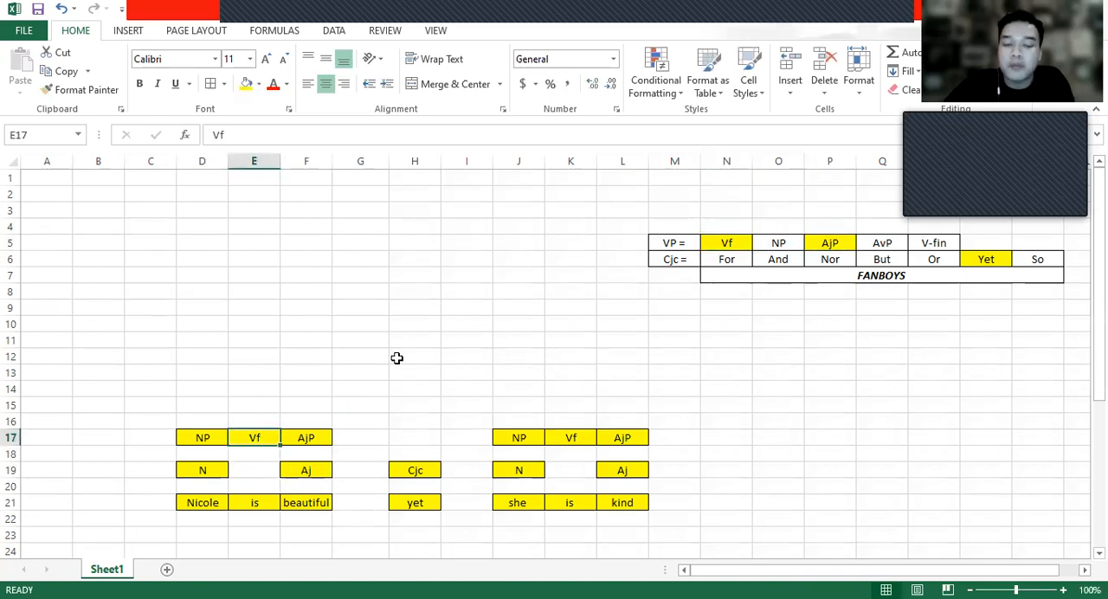
click(732, 242)
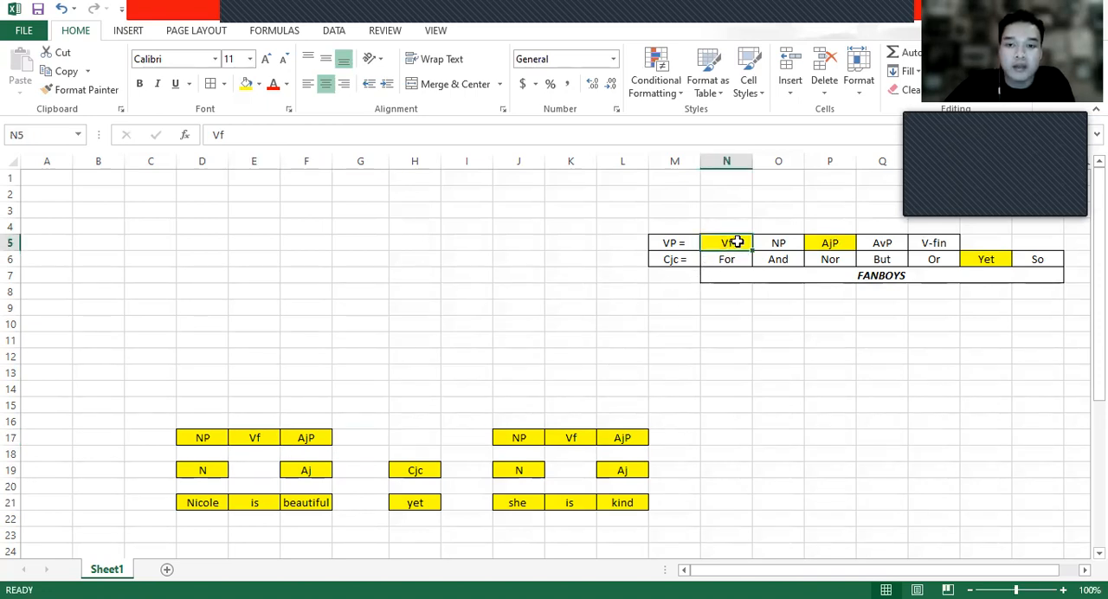
- Check the VP rule's NP, AjP, AvP and V-fin options in row 5 against the Vf and AjP labels of the first clause
click(779, 244)
click(826, 242)
click(880, 243)
click(926, 244)
click(822, 246)
click(788, 245)
click(836, 245)
click(885, 243)
click(921, 243)
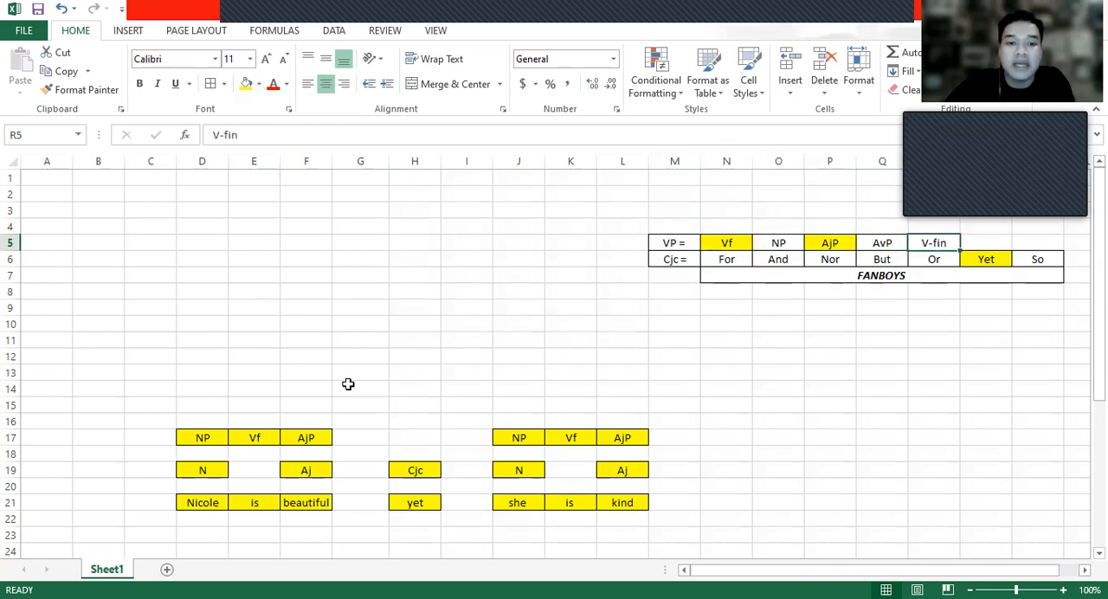
click(313, 437)
click(301, 507)
click(313, 439)
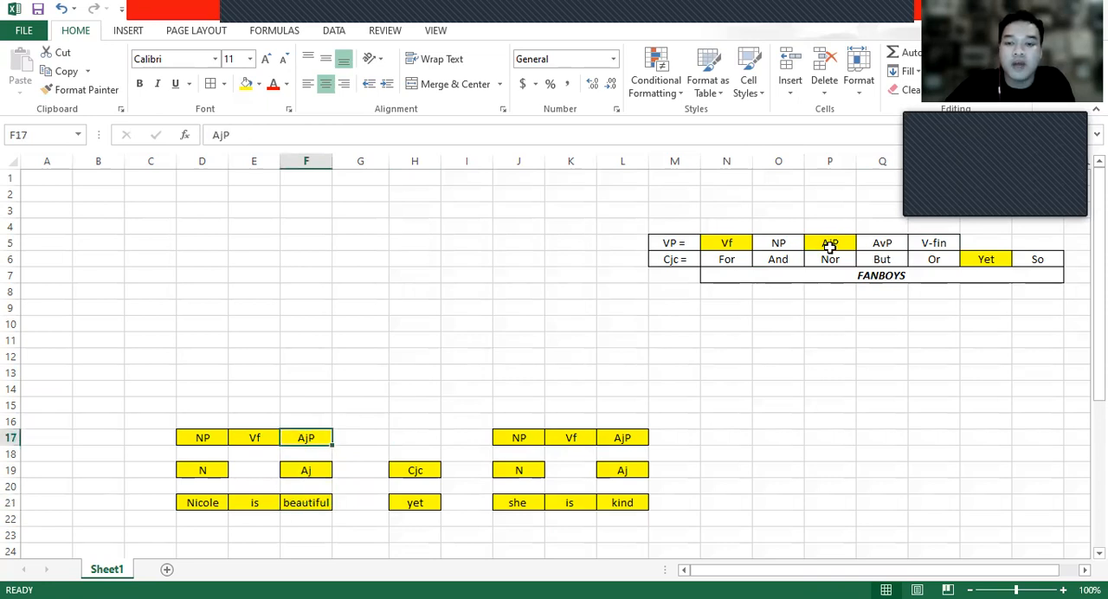
click(829, 246)
click(276, 437)
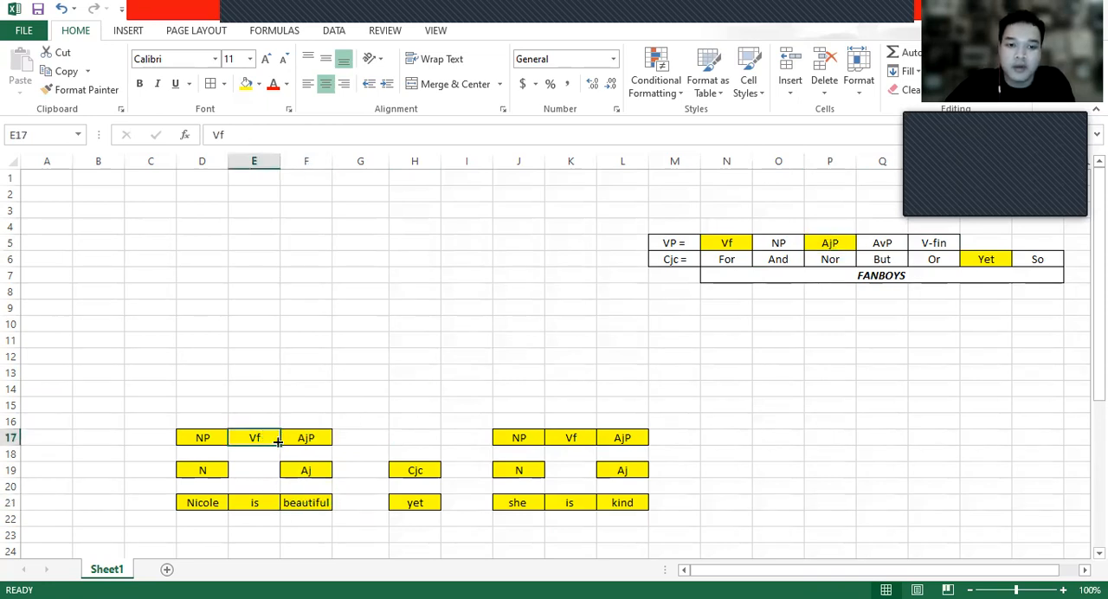
click(309, 437)
- Enter the phrase label VP in E15 above the first clause's Vf, centered with yellow fill and borders
click(259, 404)
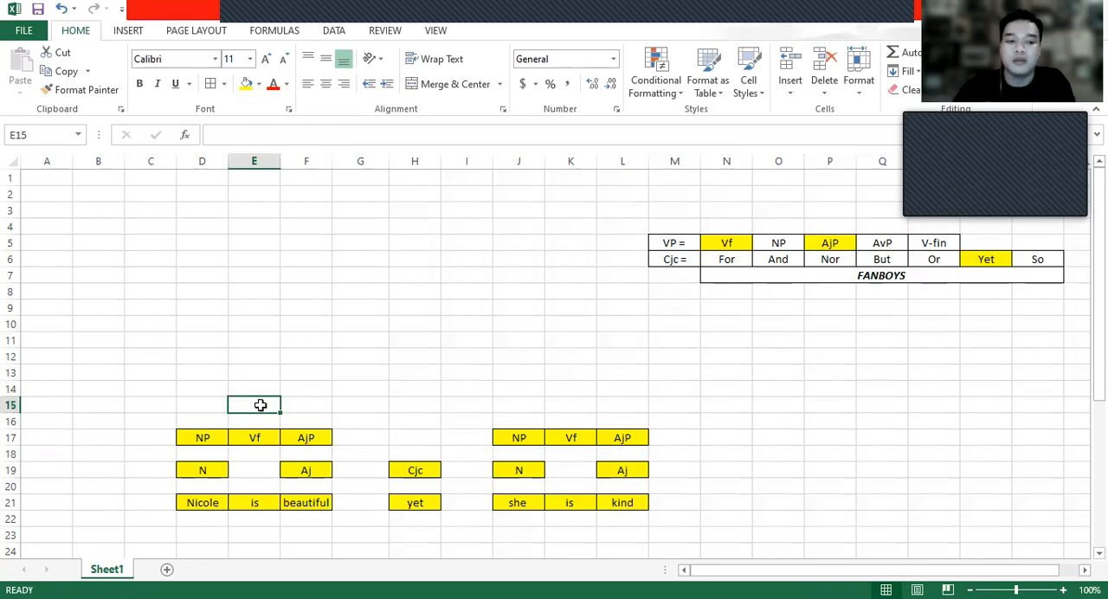
text(VP)
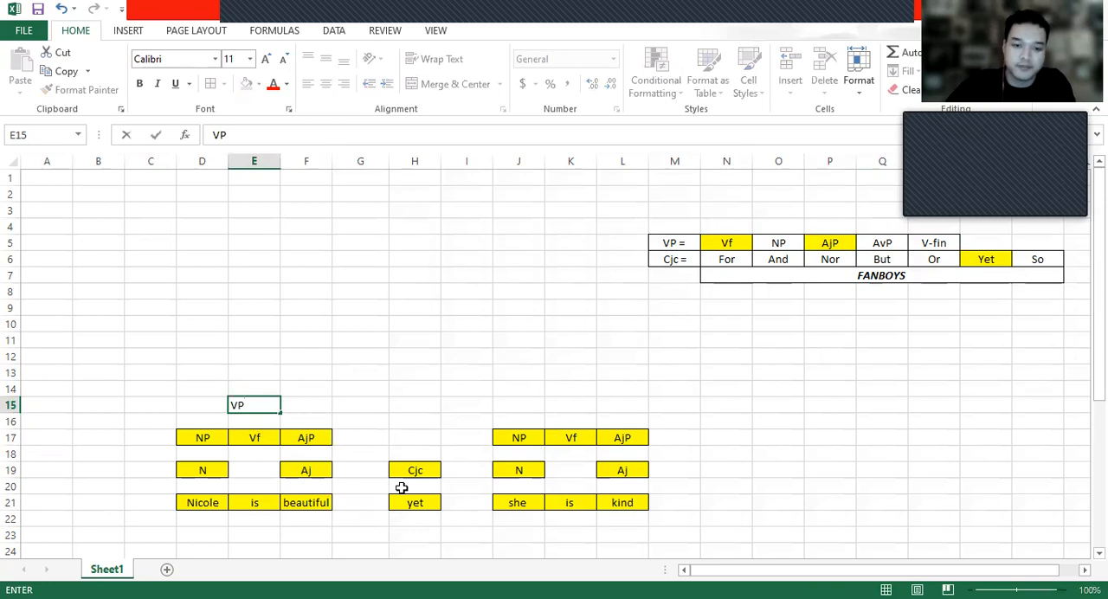
click(393, 424)
click(282, 405)
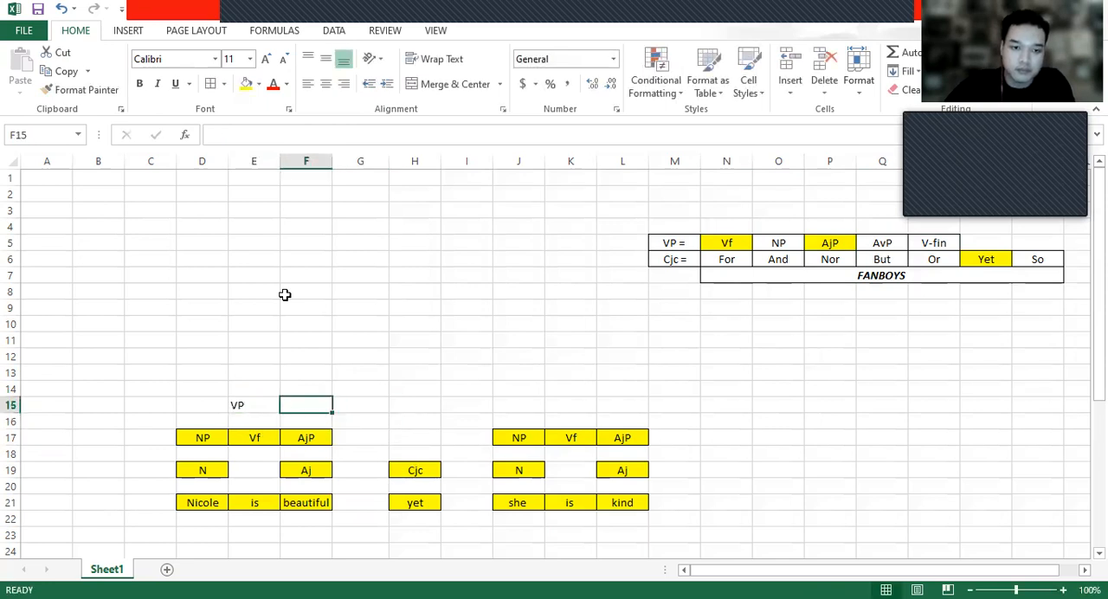
click(253, 405)
click(326, 83)
click(246, 83)
click(211, 84)
click(193, 438)
click(205, 486)
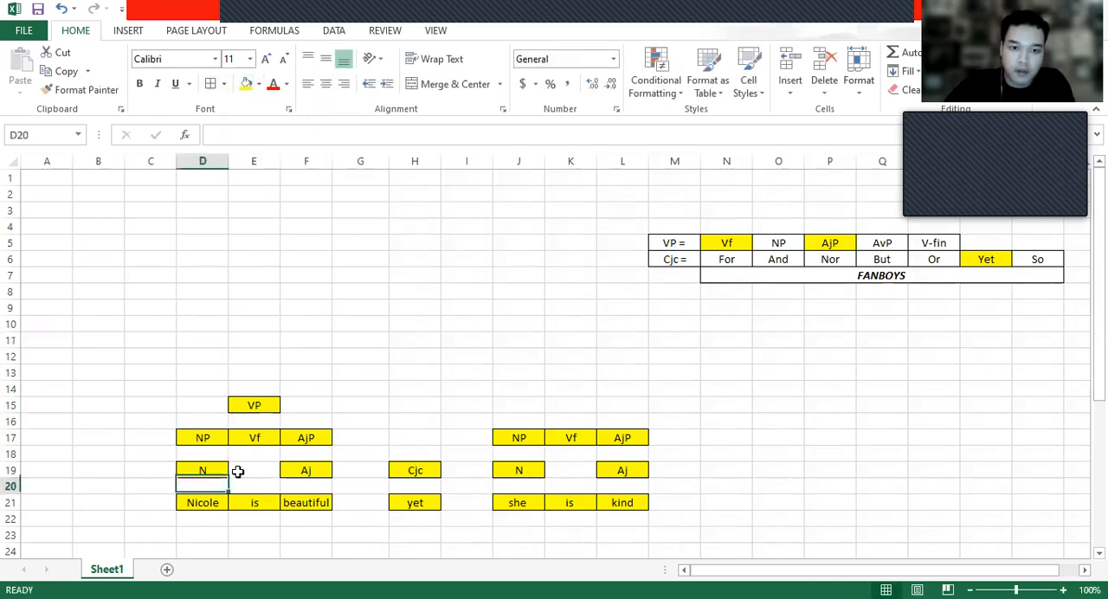
- Enter the phrase label VP in K15 above the second clause's Vf, centered with yellow fill and borders
click(560, 411)
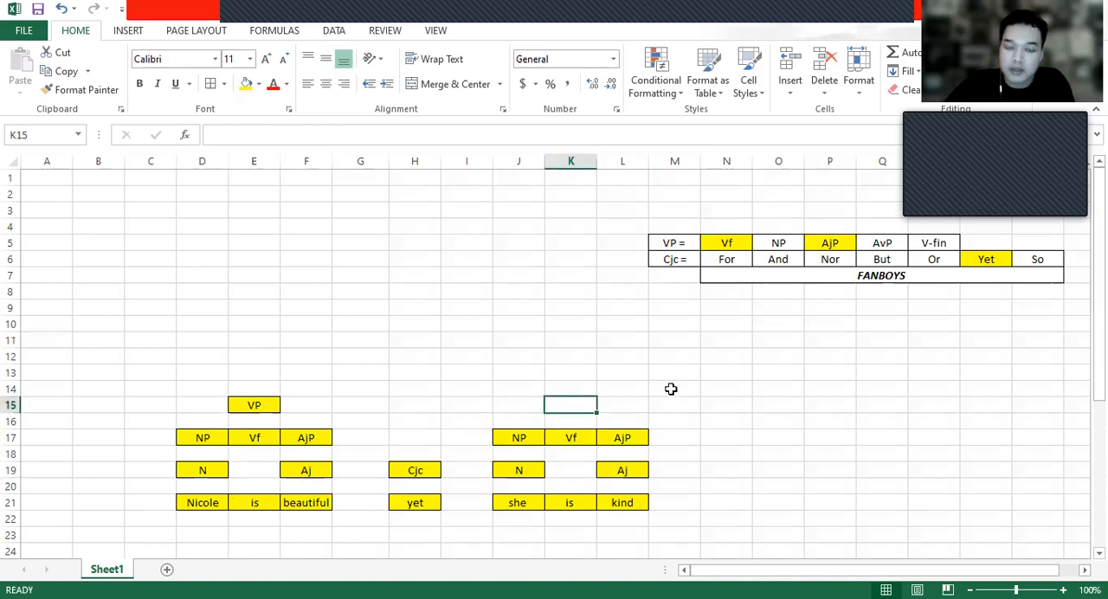
text(VP)
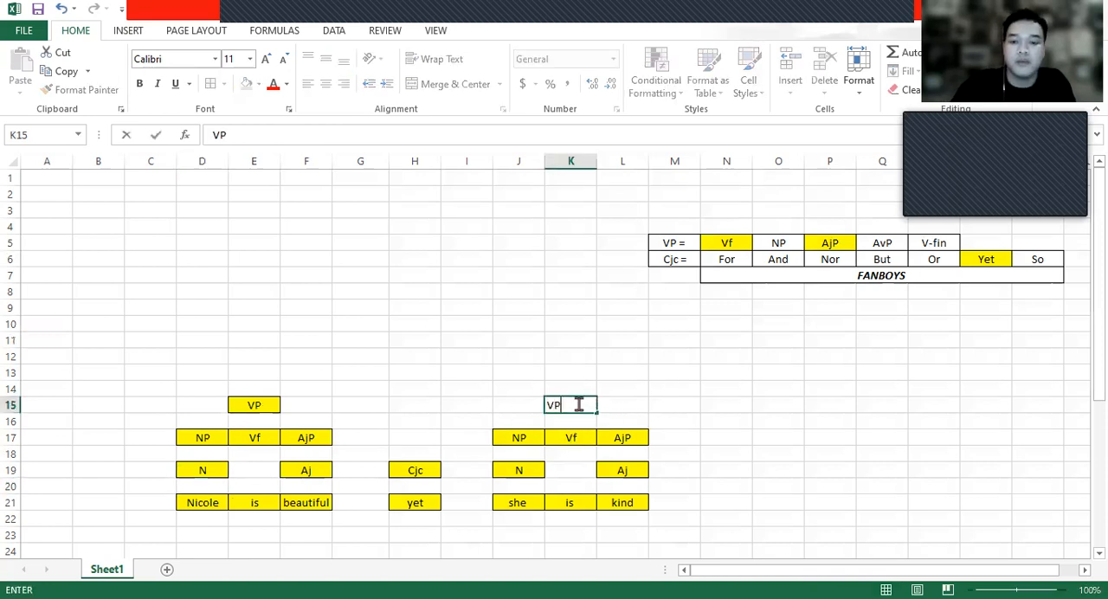
click(617, 395)
click(585, 402)
click(326, 85)
click(210, 85)
click(245, 85)
drag(471, 293, 487, 308)
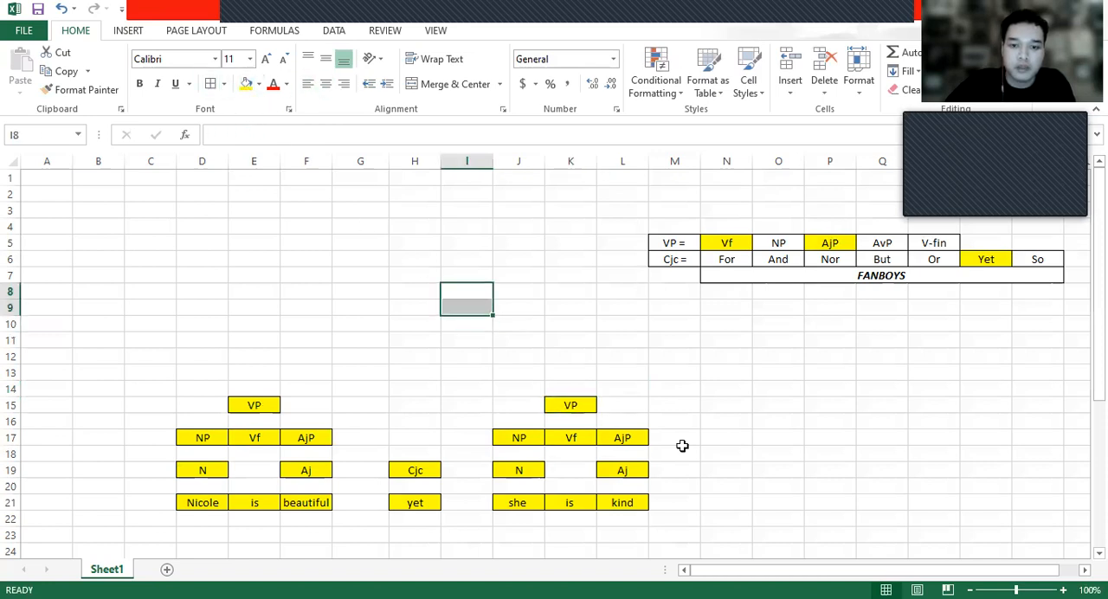
- Move the NP and N labels of both clauses up two rows, to D15:D17 and J15:J17
click(585, 444)
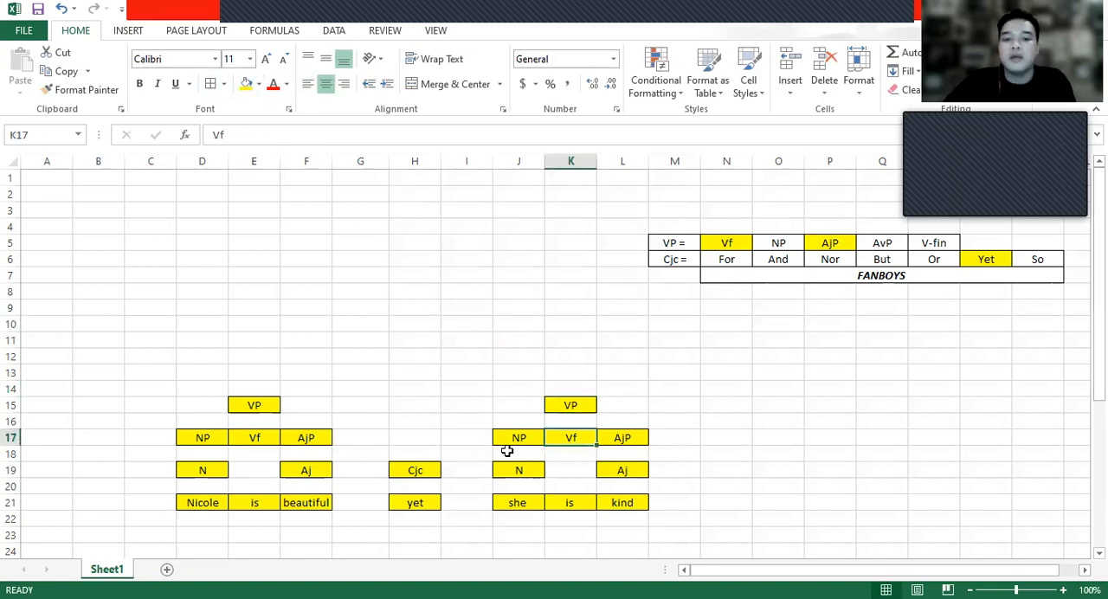
click(216, 441)
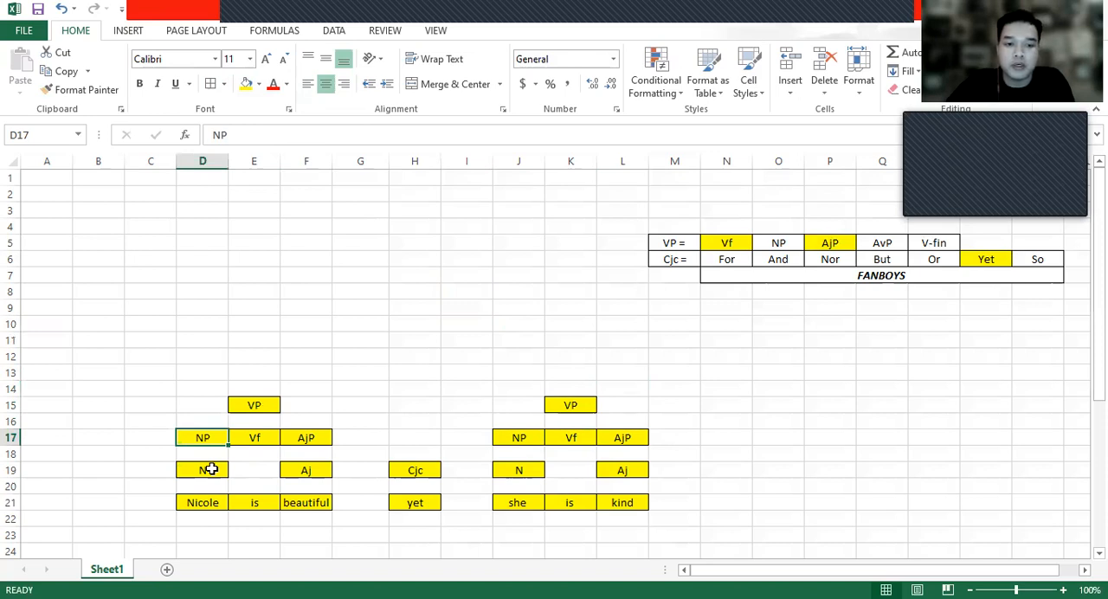
shift+click(220, 475)
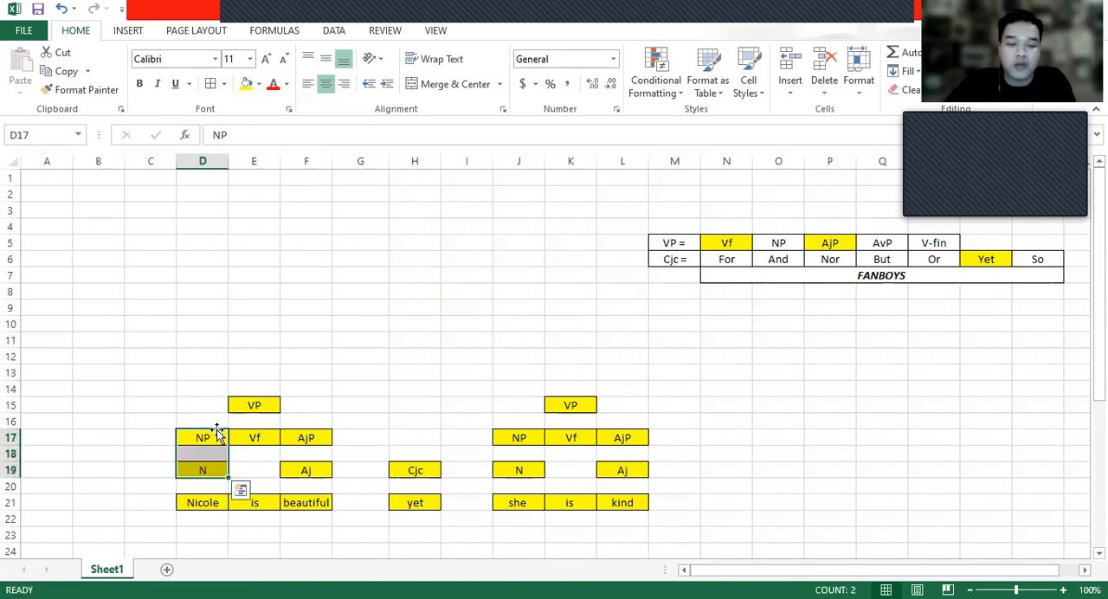
click(337, 400)
click(268, 407)
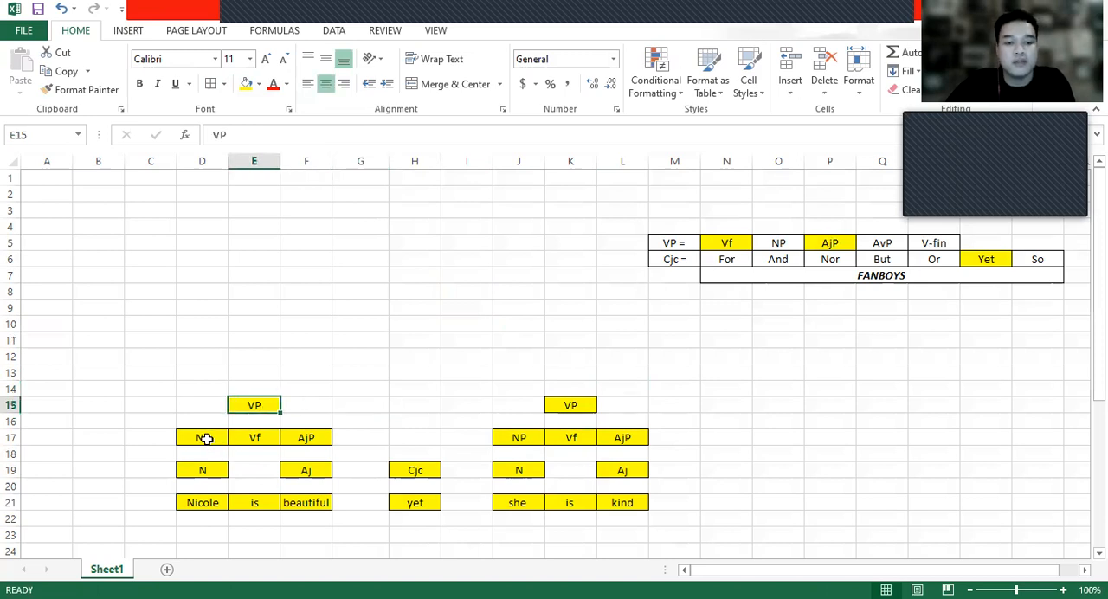
click(210, 437)
shift+click(208, 468)
drag(214, 432, 215, 405)
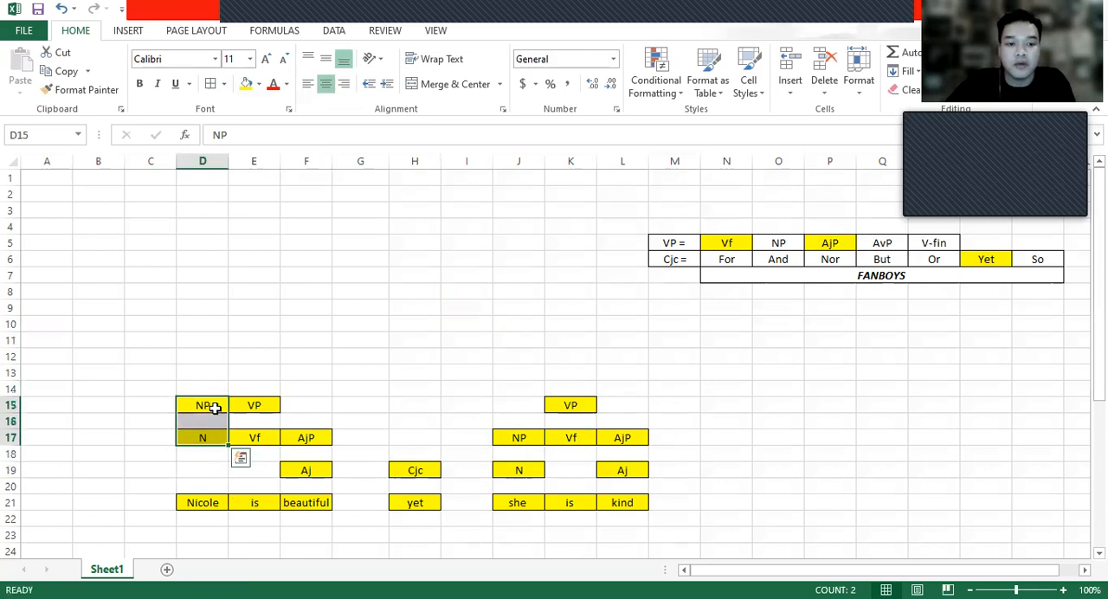
mouse_move(524, 440)
mouse_down()
mouse_move(531, 470)
mouse_move(534, 437)
mouse_up()
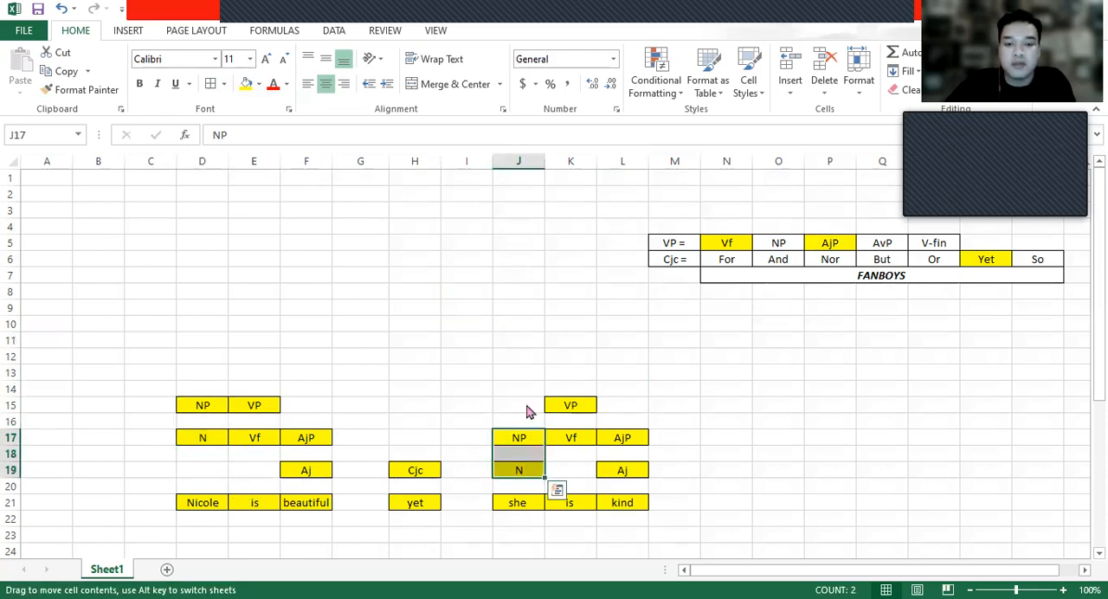
click(632, 383)
click(218, 408)
click(266, 401)
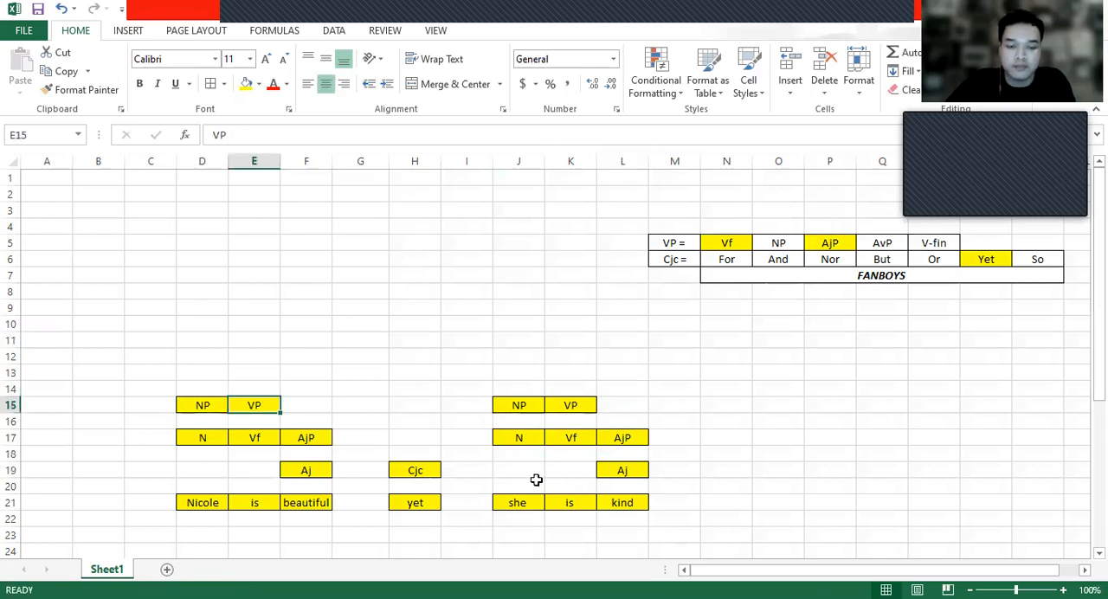
- Enter the sentence label S in D13 and J13, above the NP labels of both clauses
click(574, 451)
click(336, 503)
click(297, 500)
click(220, 409)
click(215, 382)
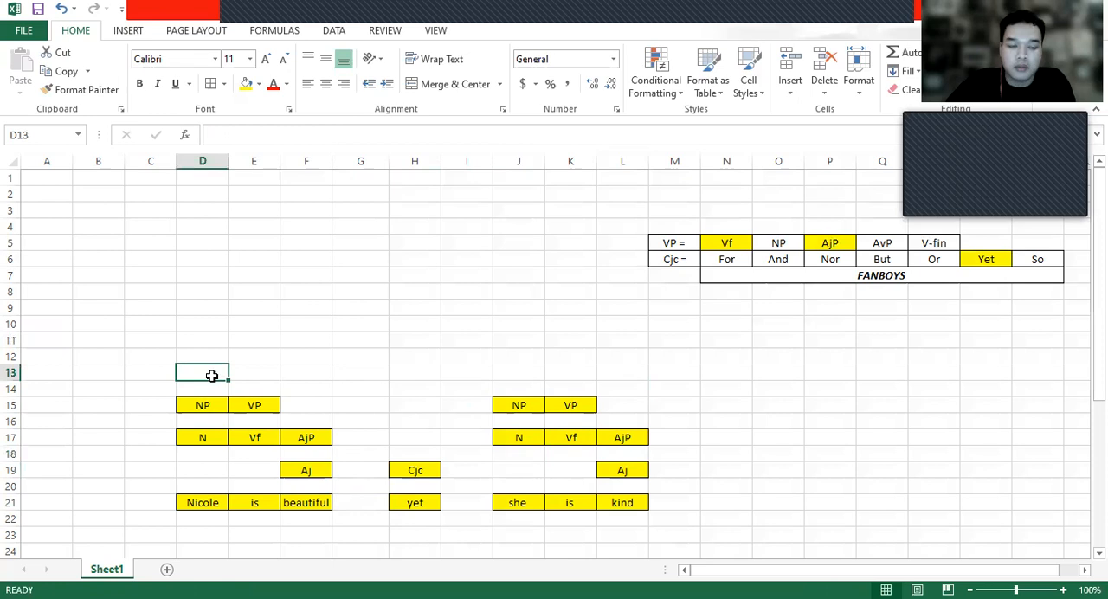
click(230, 400)
click(223, 371)
text(S)
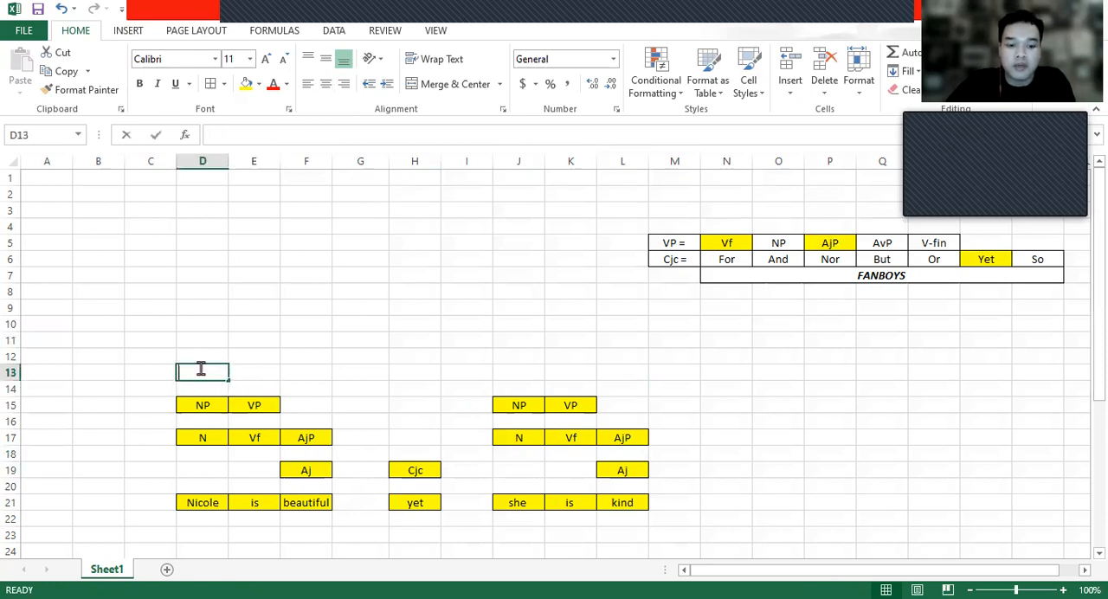
click(423, 364)
click(486, 371)
click(507, 371)
text(S)
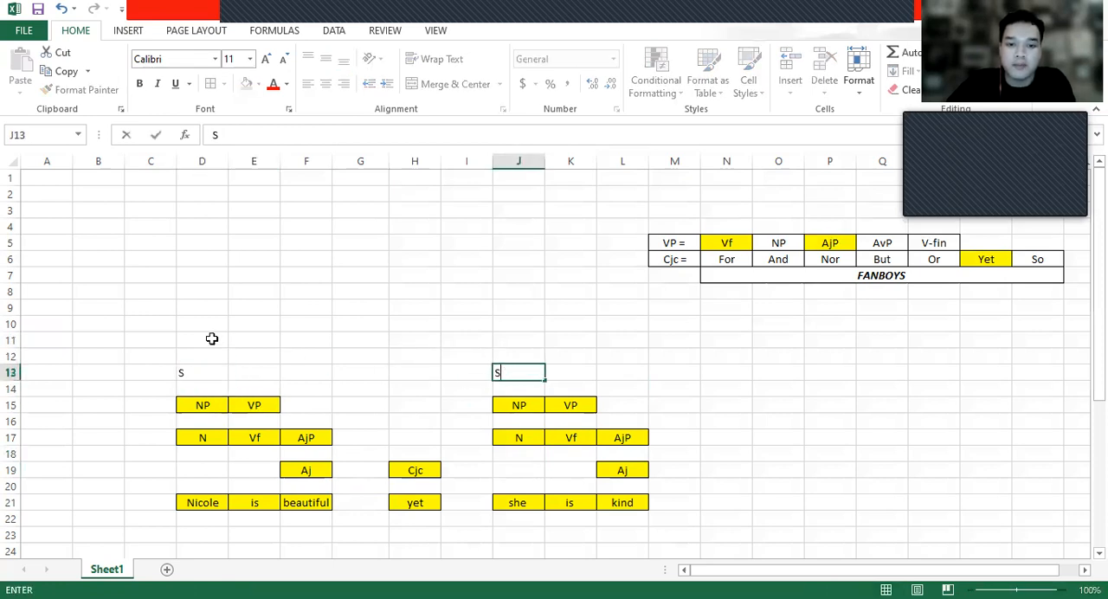
- Center the S labels in D13 and J13 and give them yellow fill and borders
click(198, 372)
click(245, 83)
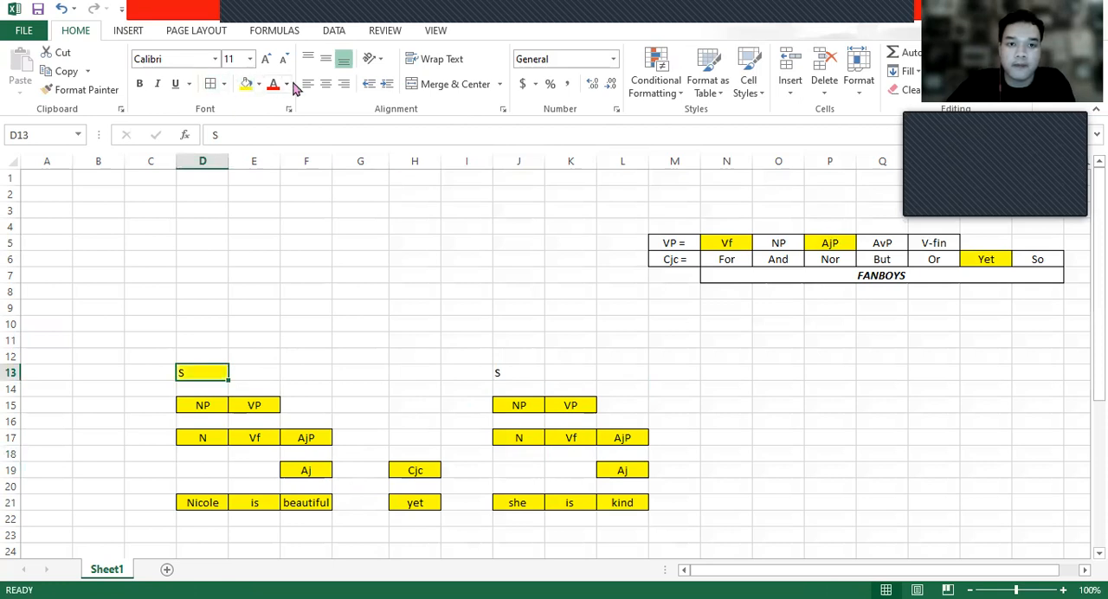
click(326, 86)
click(509, 373)
click(326, 84)
click(246, 83)
click(462, 336)
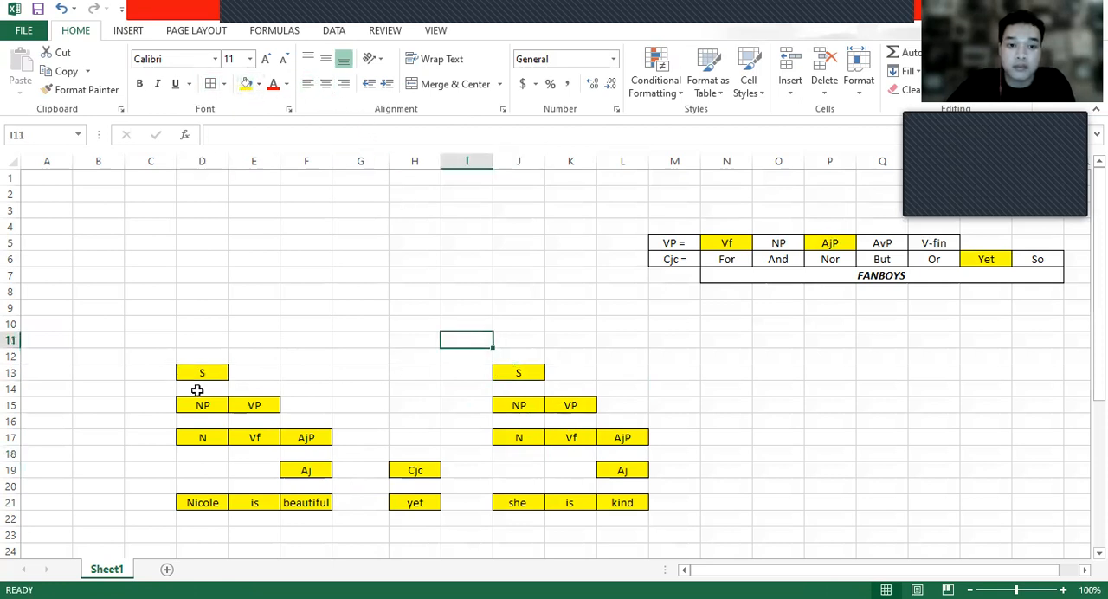
- Close the gaps around "yet" by moving D13:F21 one column right to E13:G21 and J13:L21 one column left to I13:K21
click(186, 374)
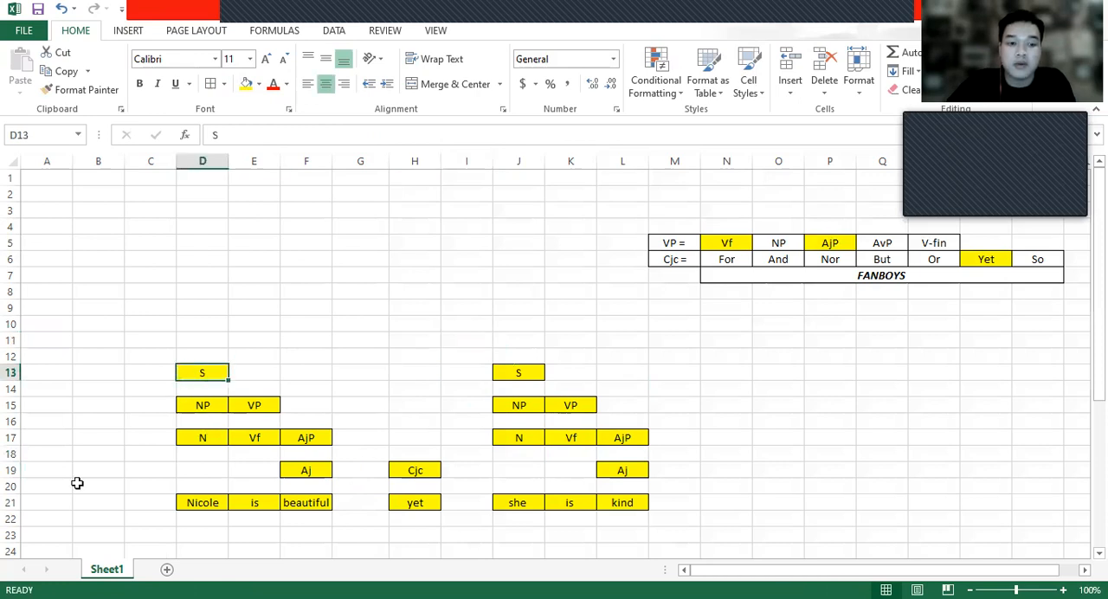
click(206, 503)
mouse_move(312, 502)
mouse_down()
mouse_move(297, 465)
mouse_move(198, 372)
mouse_move(309, 504)
mouse_up()
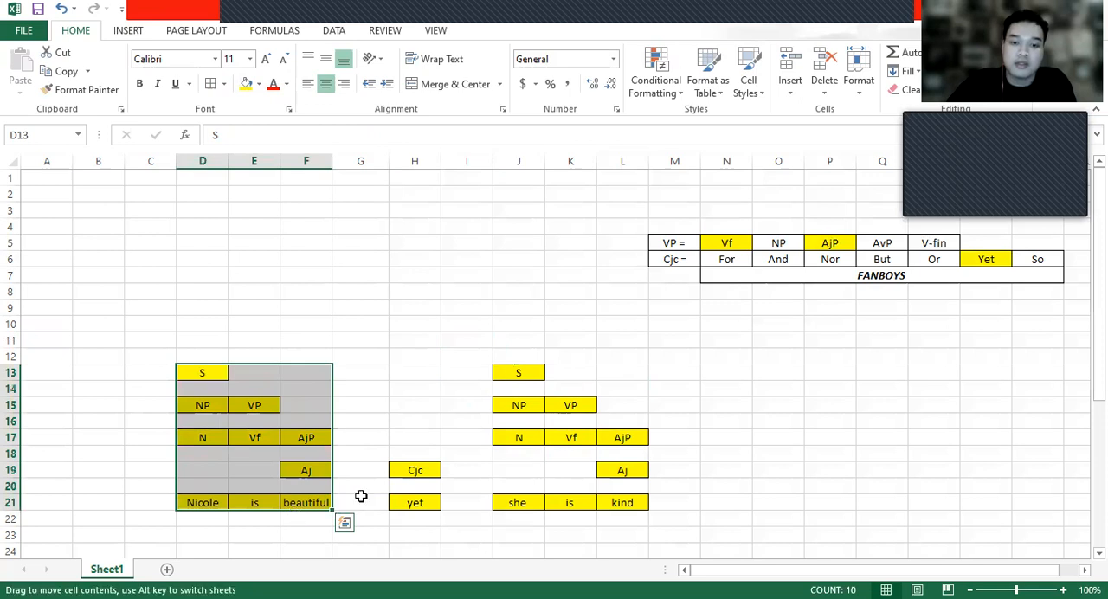
drag(360, 496, 413, 496)
click(511, 387)
click(636, 503)
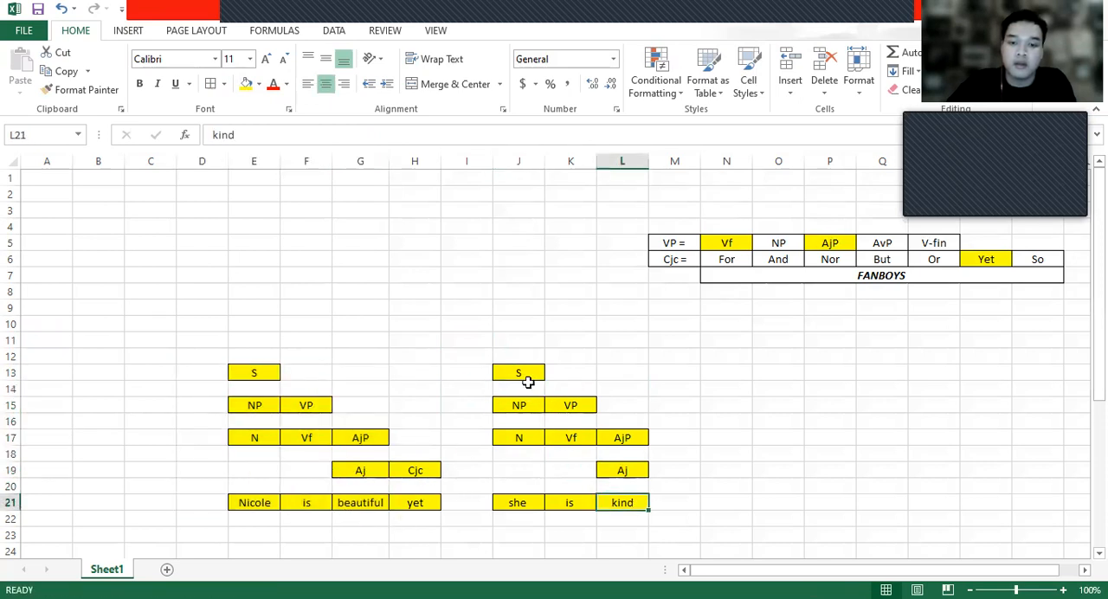
shift+click(526, 375)
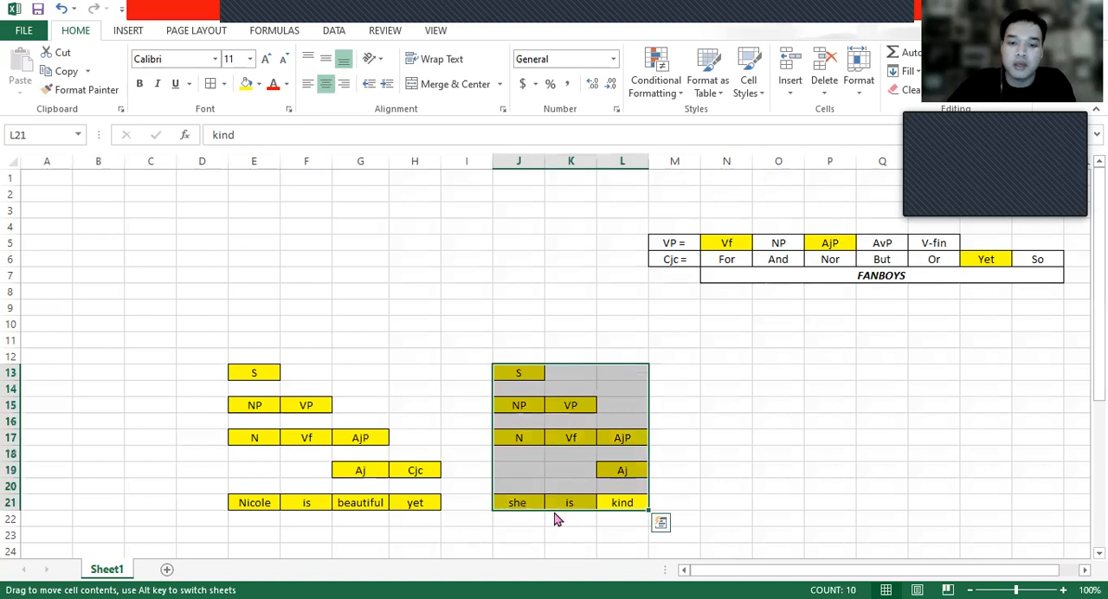
drag(529, 503, 476, 503)
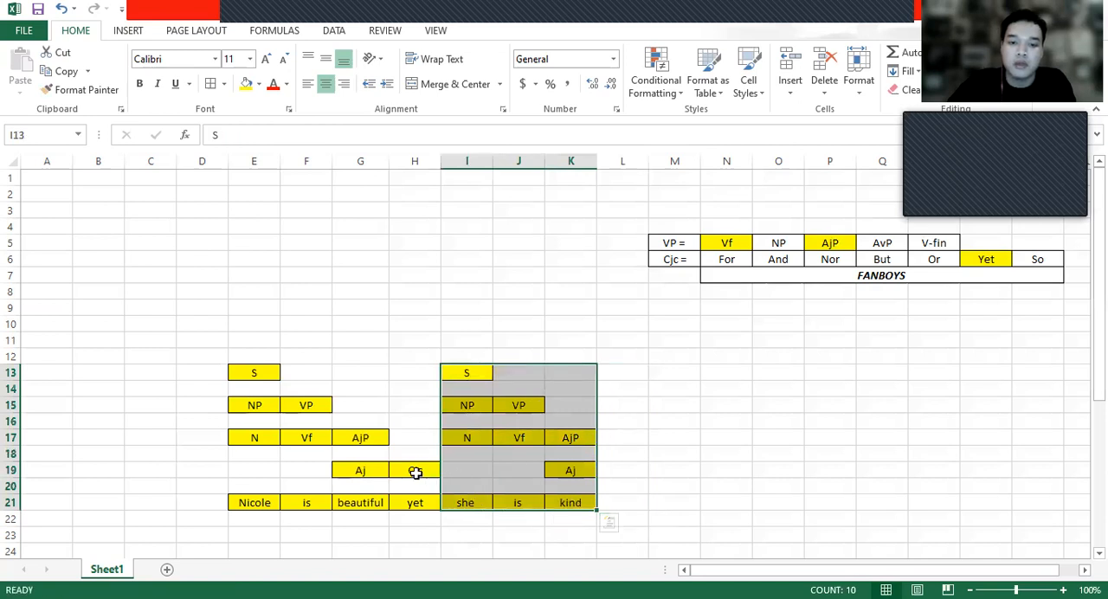
- Move the Cjc label from H19 up to H13, level with the S labels of both clauses
click(415, 470)
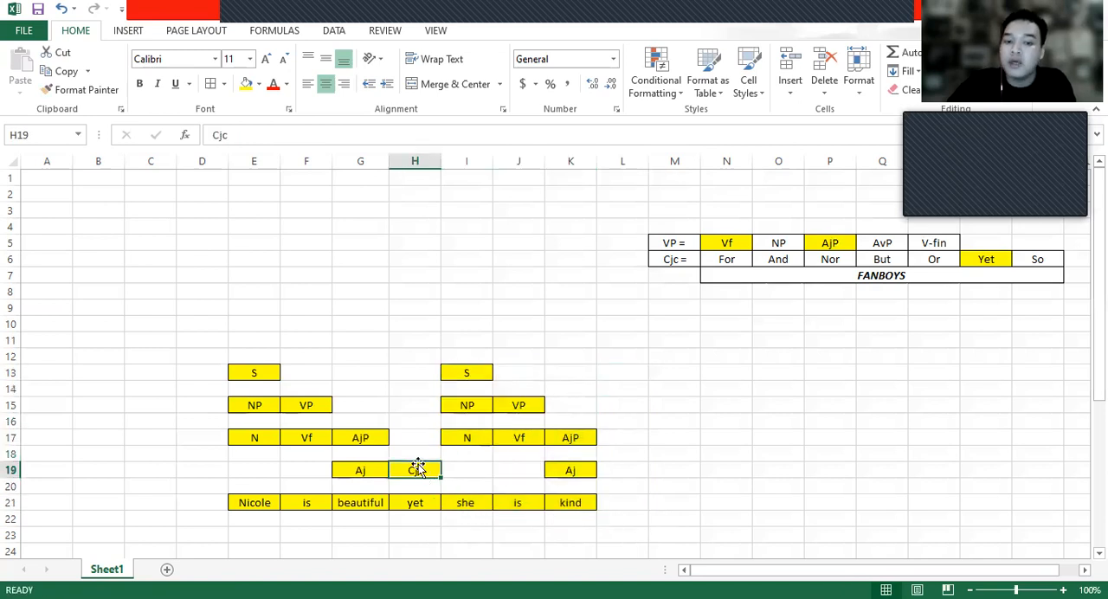
drag(415, 467, 421, 470)
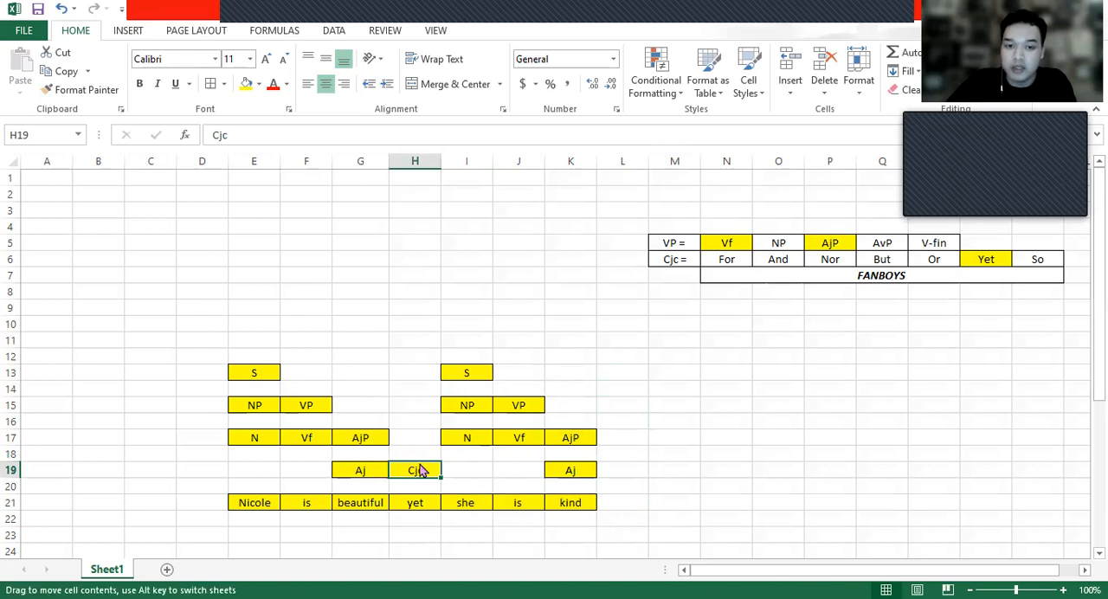
drag(411, 384, 254, 372)
click(272, 386)
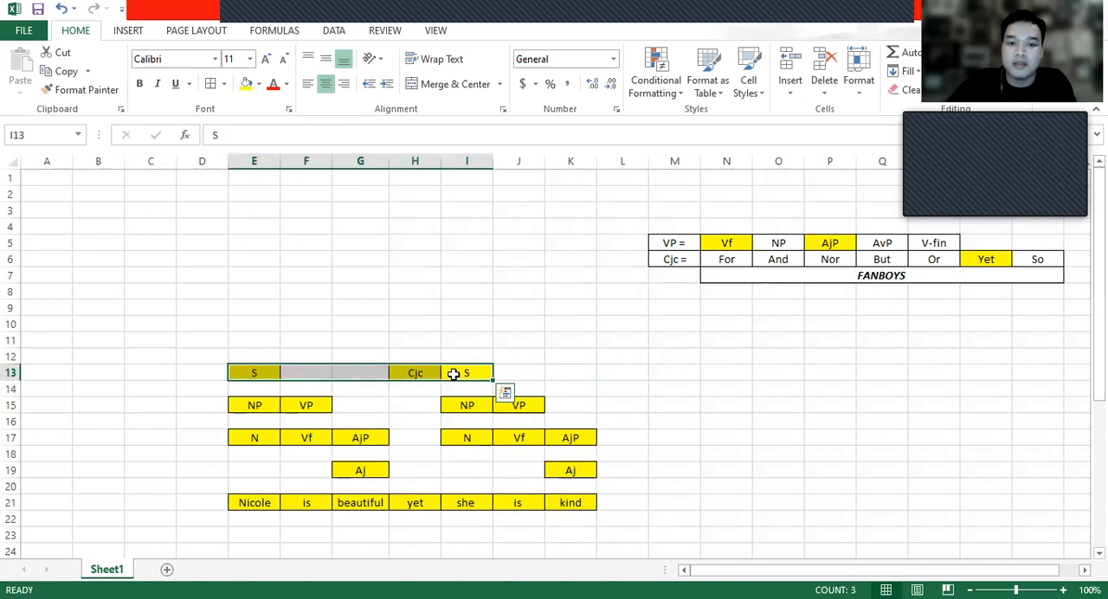
- Examine the S, Cjc and S labels in row 13 and the empty cells above them
drag(453, 374, 520, 372)
click(235, 372)
click(382, 372)
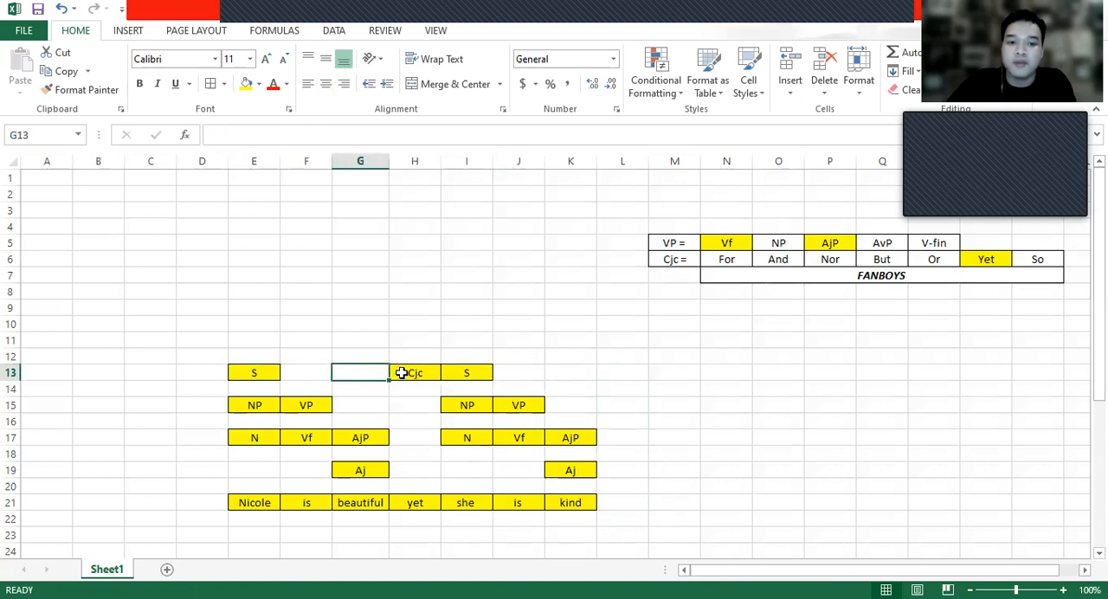
click(407, 371)
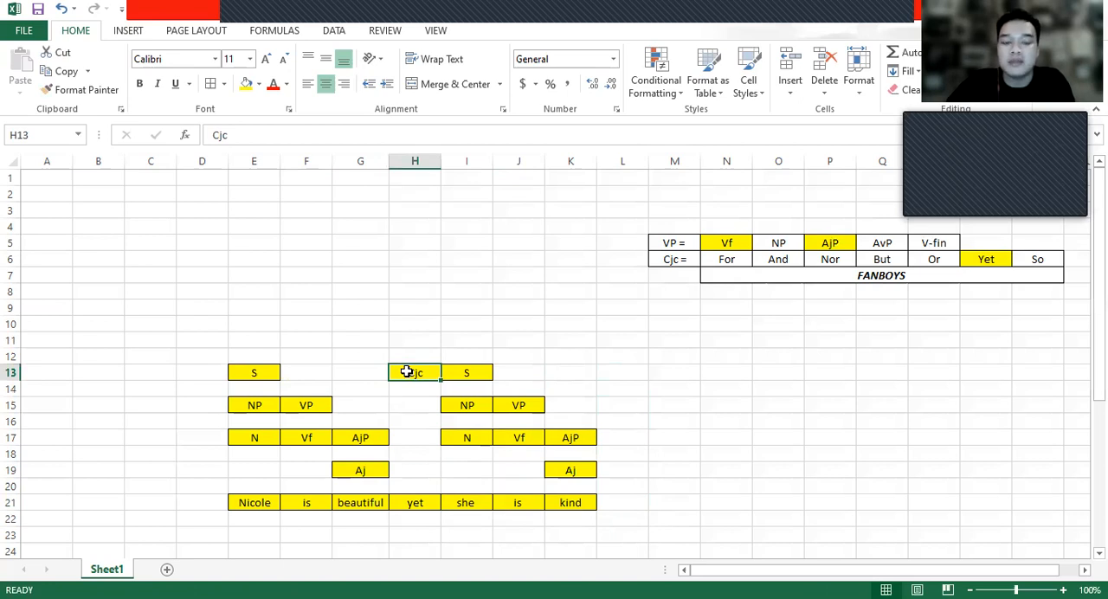
click(262, 373)
click(468, 373)
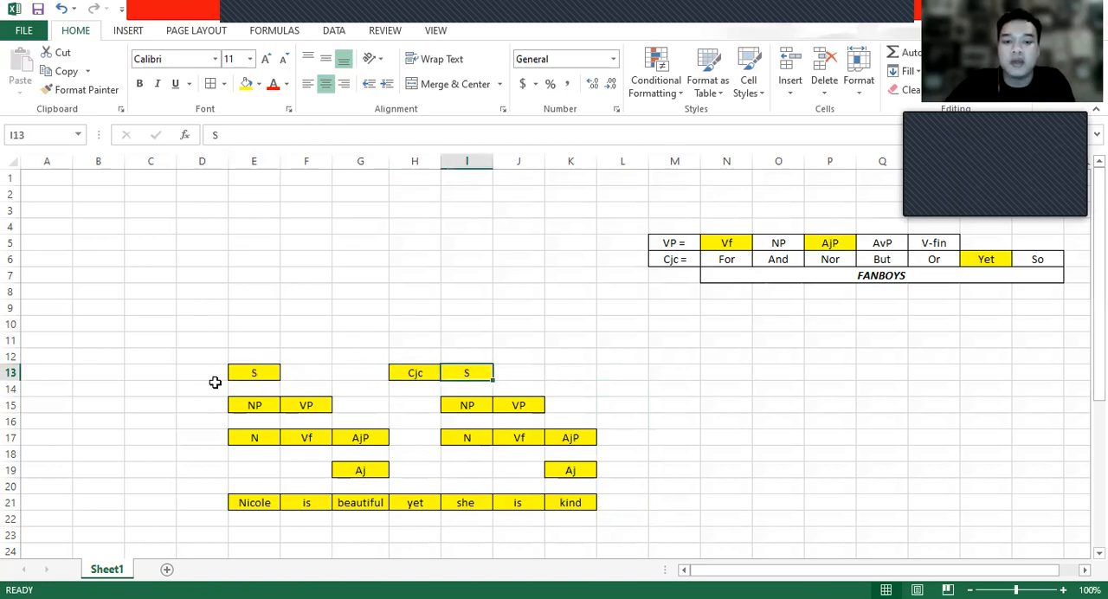
click(263, 353)
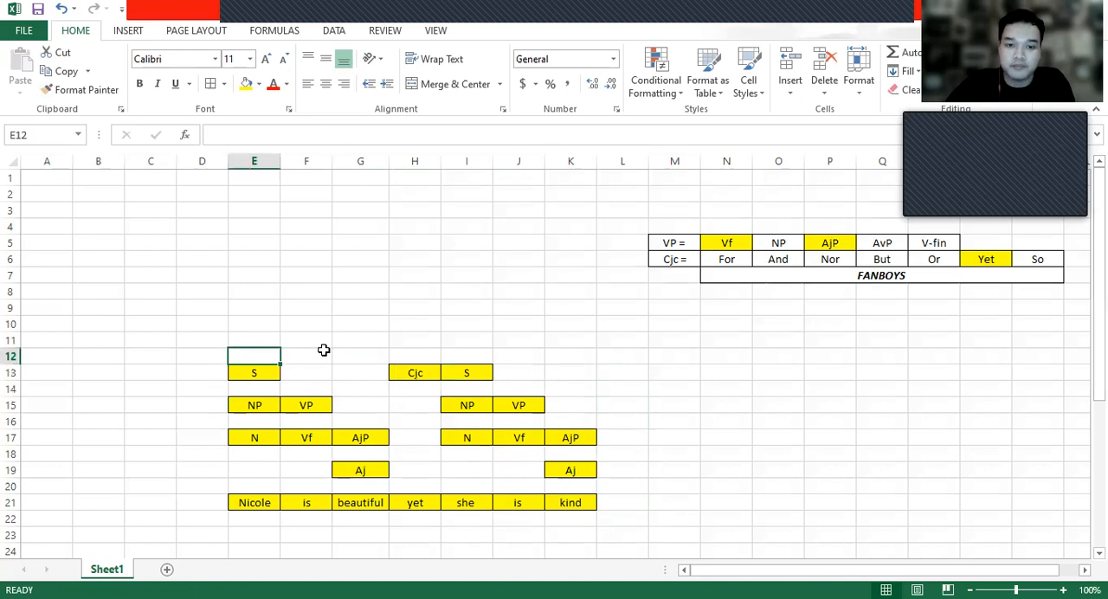
click(398, 342)
click(257, 373)
click(408, 375)
click(475, 375)
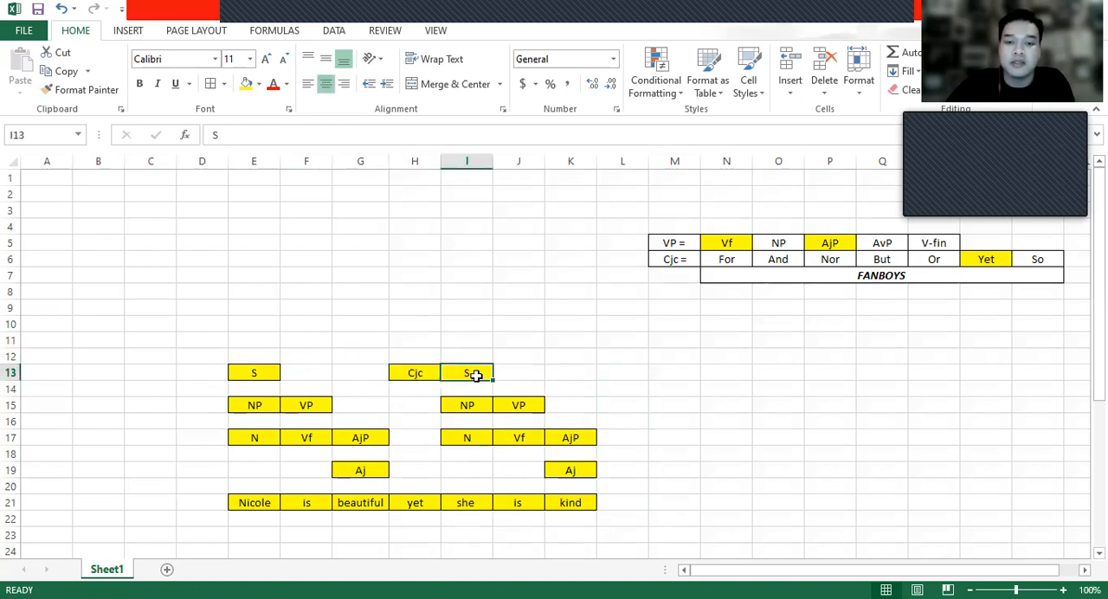
- Enter an S label in H11 above Cjc, center it, and give it yellow fill and borders
click(528, 377)
click(421, 346)
text(S)
key(ctrl+Return)
click(325, 83)
click(246, 83)
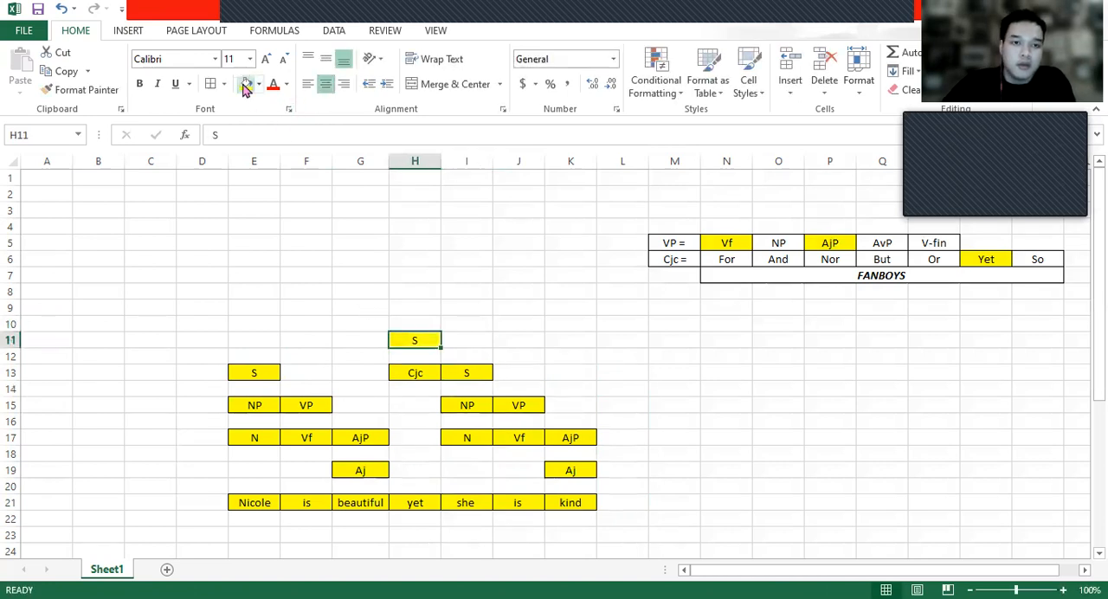
click(370, 272)
click(413, 356)
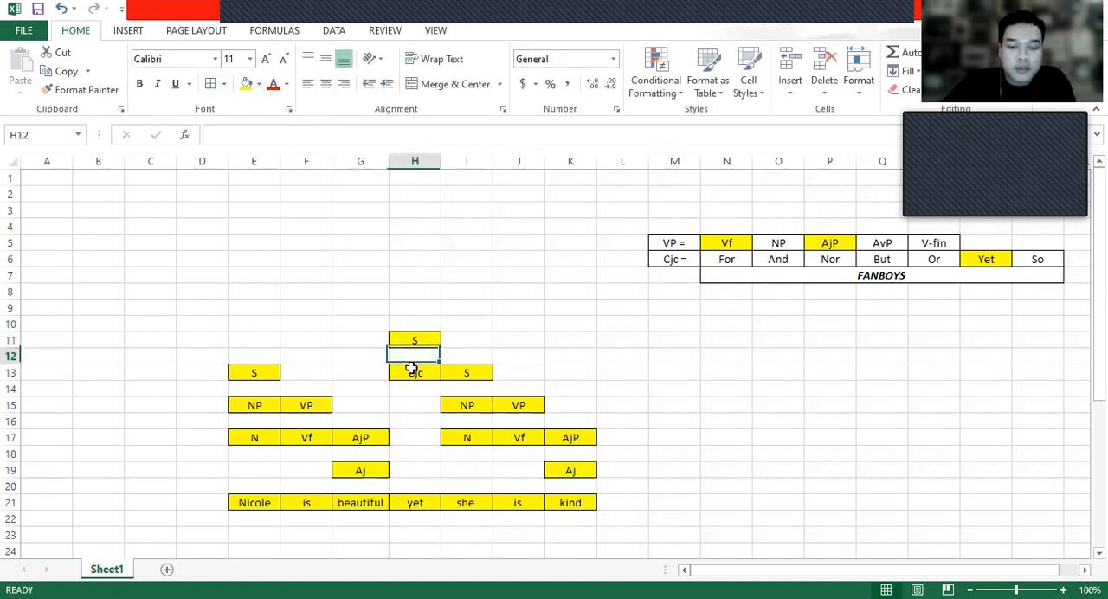
- Examine the stacked labels over both clauses in E10:K21, especially the S in E13 and its NP and VP in row 15
click(477, 385)
click(500, 407)
click(262, 328)
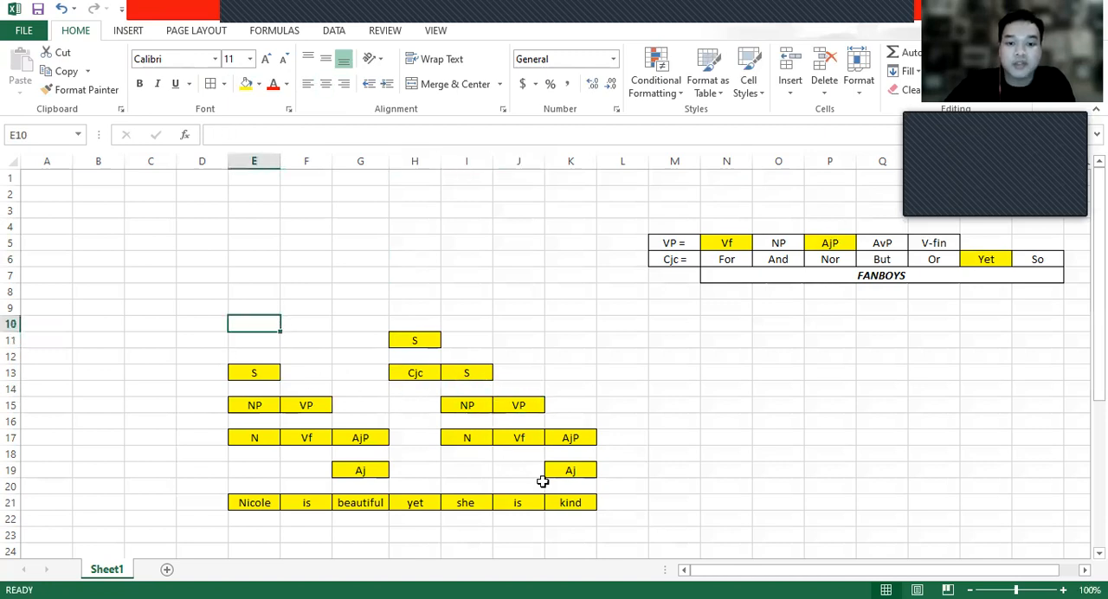
shift+click(576, 512)
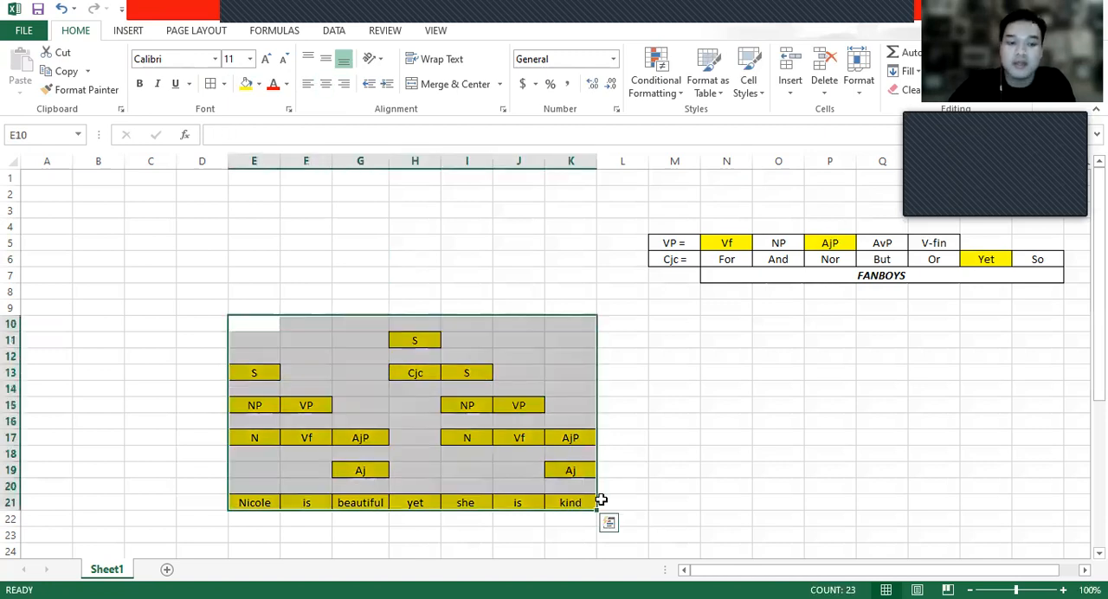
click(434, 357)
click(275, 324)
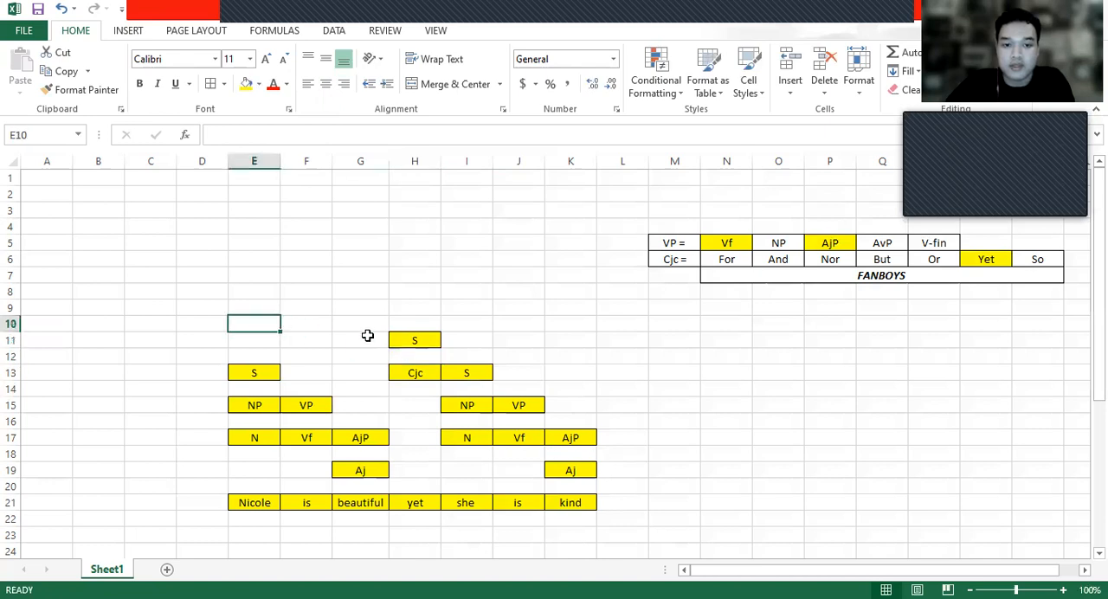
click(364, 339)
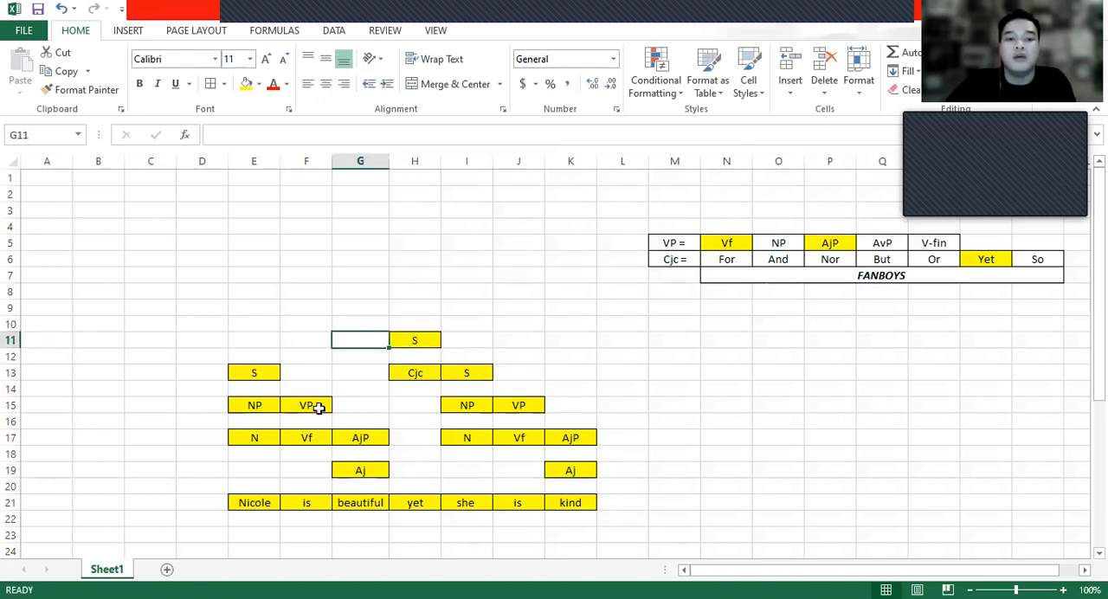
click(258, 410)
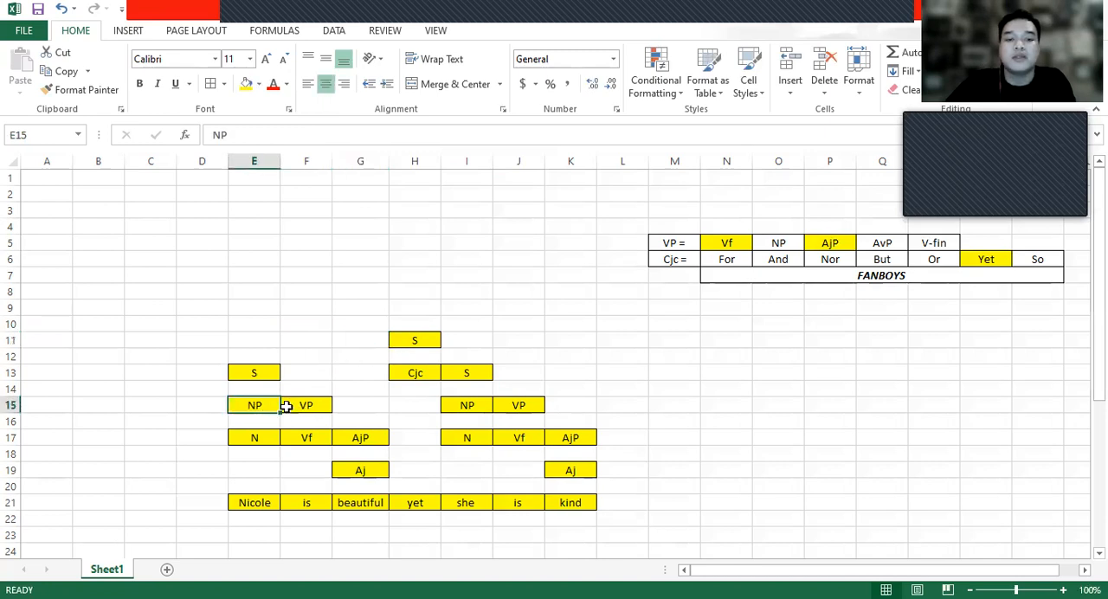
click(302, 406)
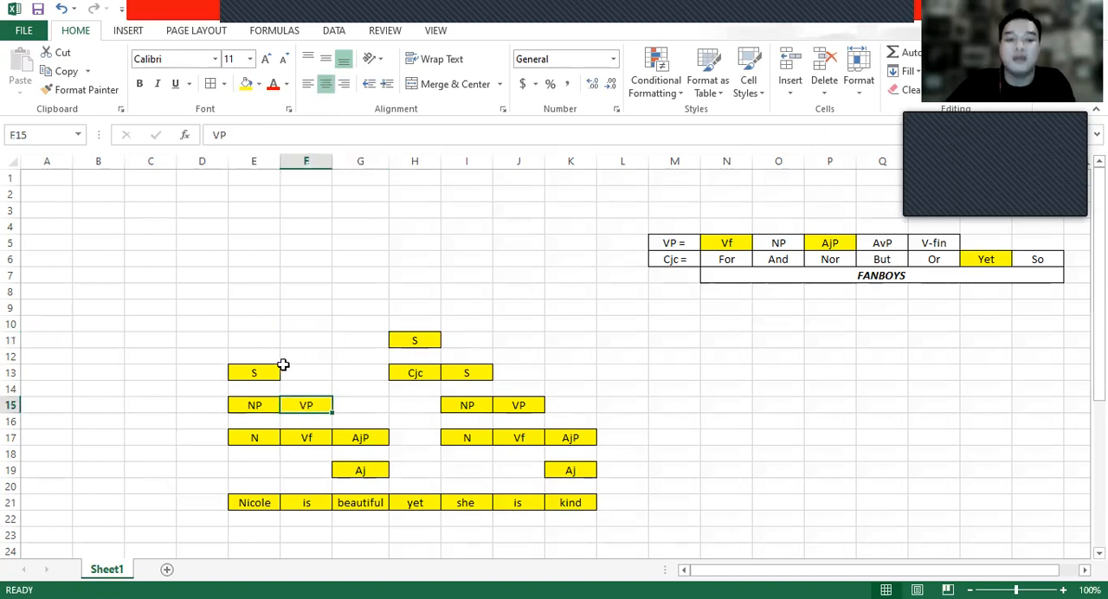
click(285, 369)
click(252, 371)
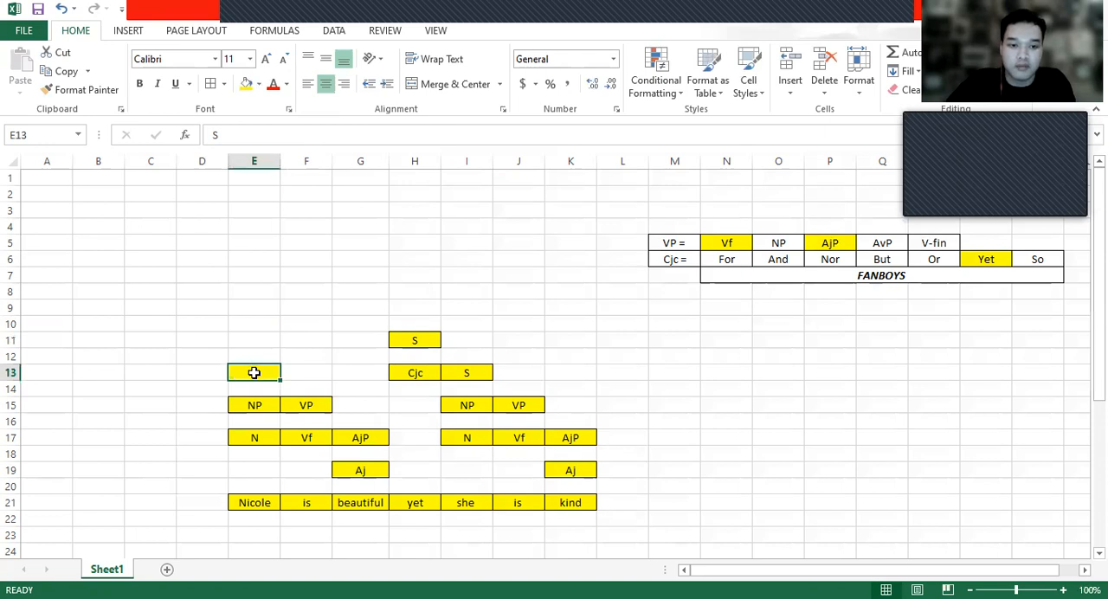
drag(292, 404, 247, 401)
click(268, 368)
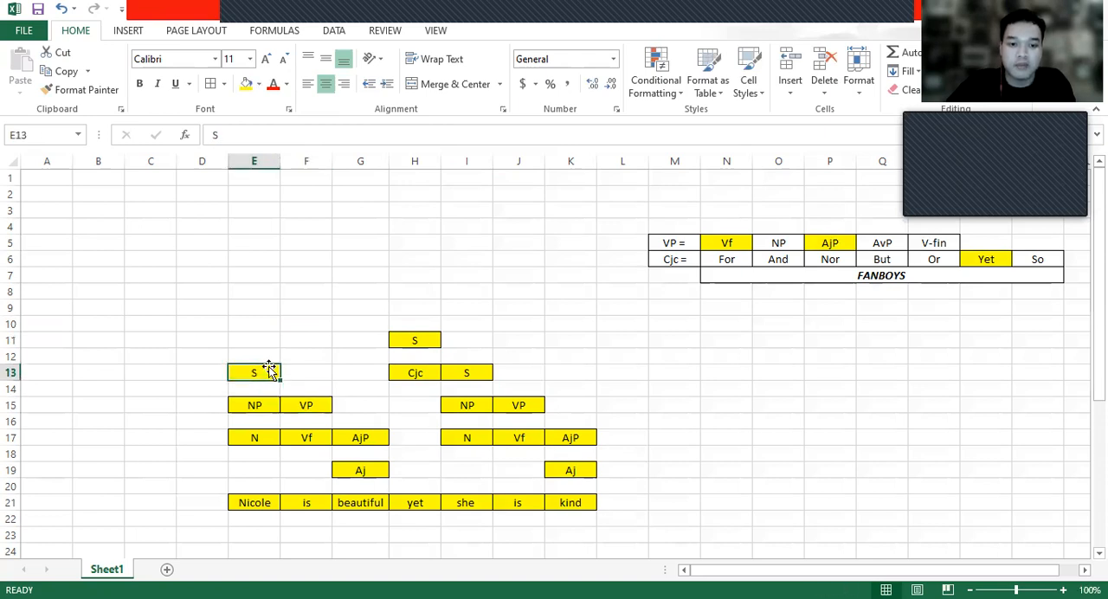
- Draw straight lines from the S in H11 to Cjc in H13 and to the S labels in I13 and E13
click(137, 33)
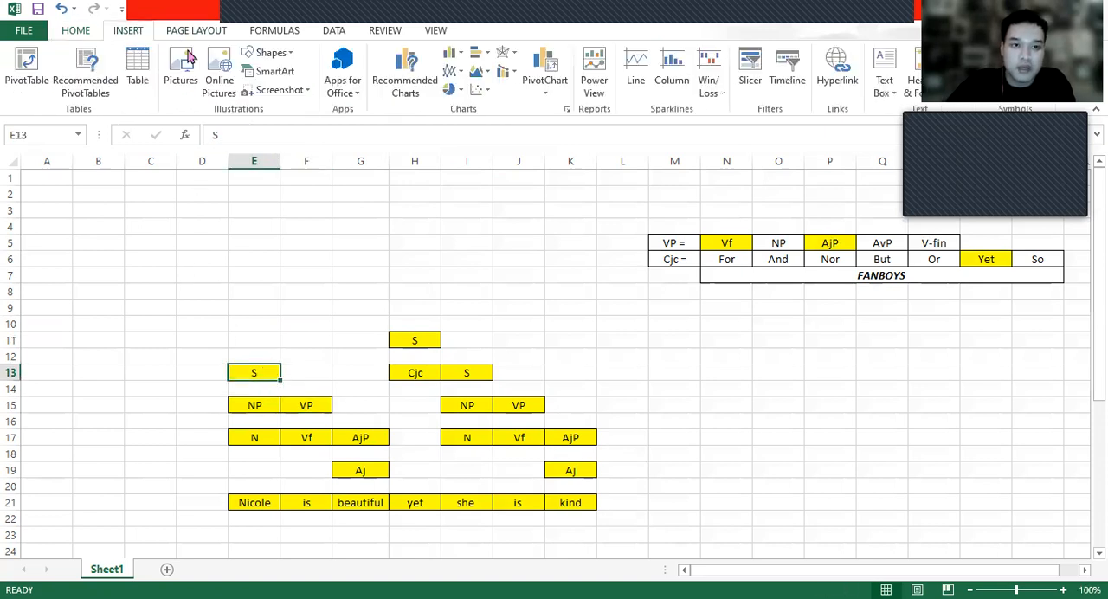
click(265, 53)
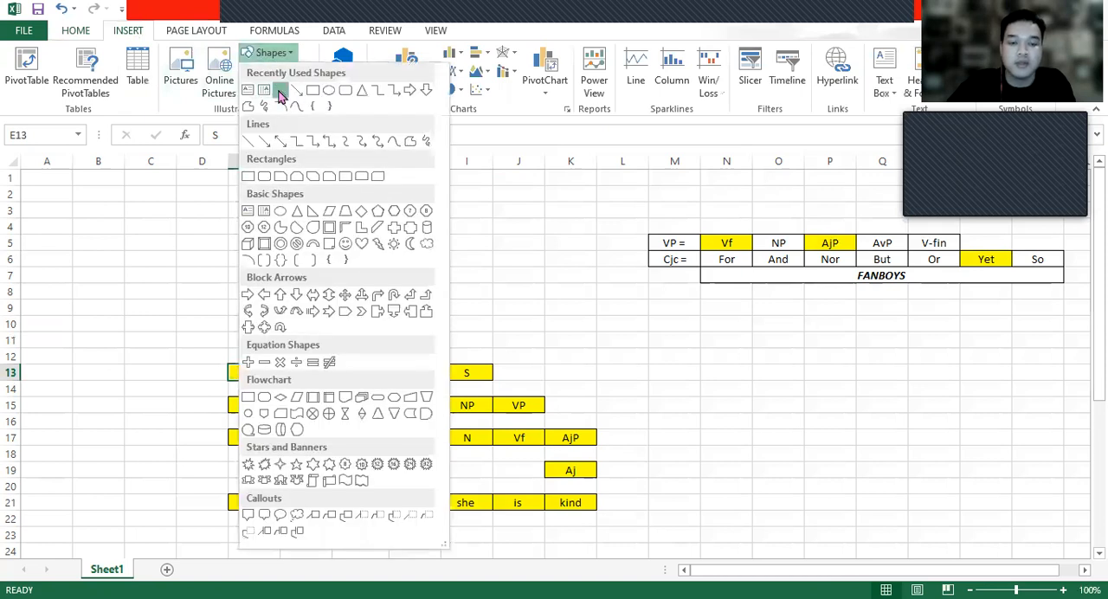
click(278, 91)
mouse_move(389, 348)
mouse_down()
mouse_move(304, 366)
mouse_move(246, 360)
mouse_move(393, 344)
mouse_move(470, 362)
mouse_move(415, 366)
mouse_up()
click(45, 53)
click(46, 53)
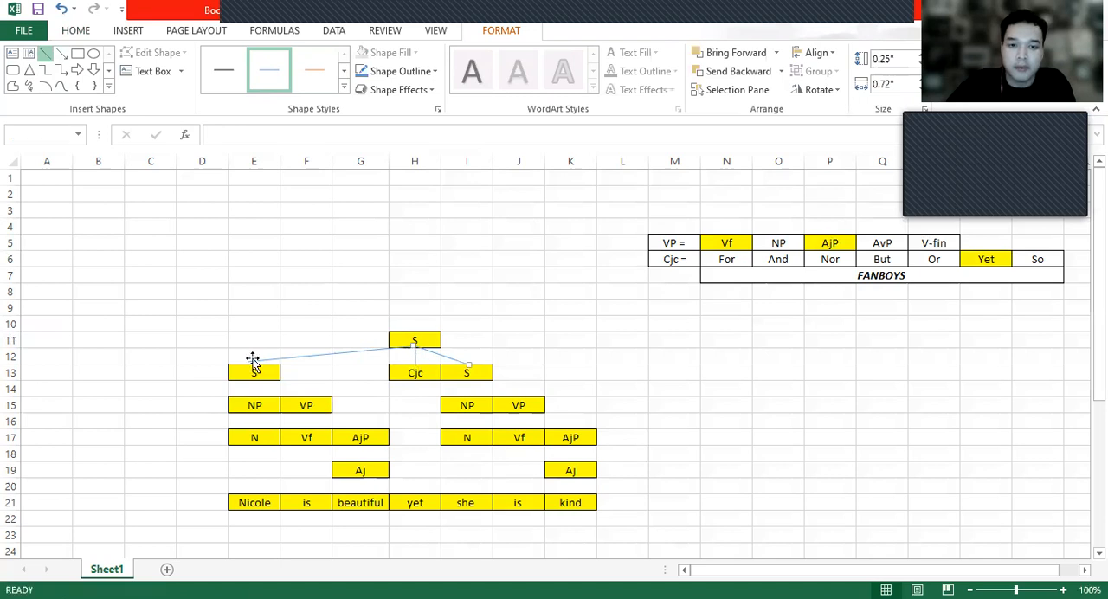
- Connect the first clause's S in E13 to NP in E15 and VP in F15 with straight lines
click(47, 55)
mouse_move(254, 380)
mouse_down()
mouse_move(253, 395)
mouse_move(308, 396)
mouse_up()
click(46, 55)
- Draw straight lines from NP in E15 to N in E17 and from N down to the subject word in E21
click(46, 53)
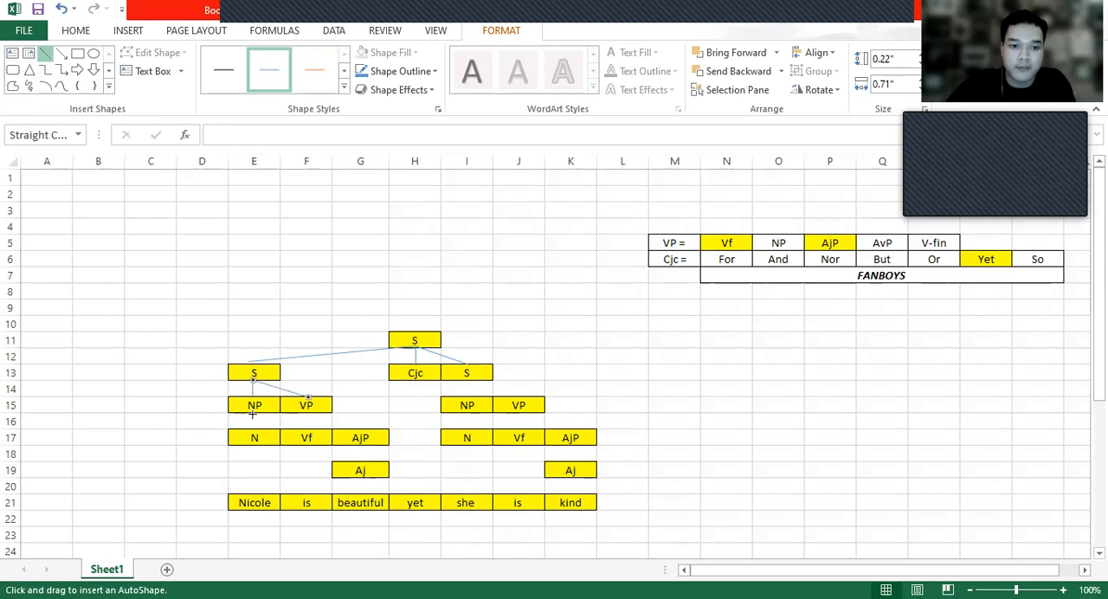
mouse_move(254, 427)
mouse_down()
mouse_move(255, 413)
mouse_move(259, 493)
mouse_up()
click(46, 54)
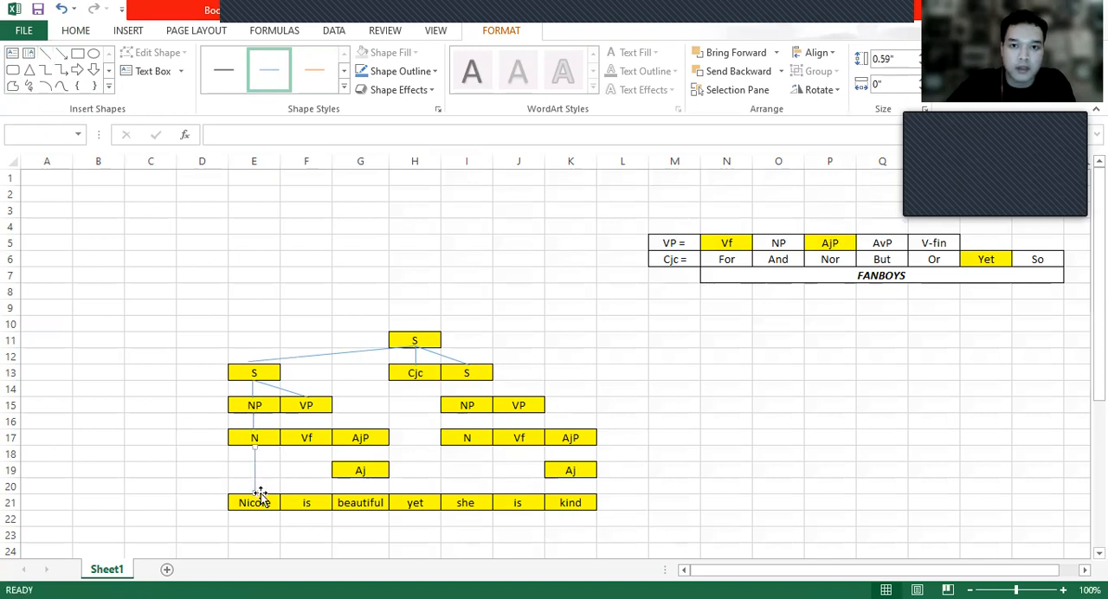
- Connect VP in F15 to Vf in F17 and AjP in G17, and Vf to "is" in F21, with straight lines
click(45, 53)
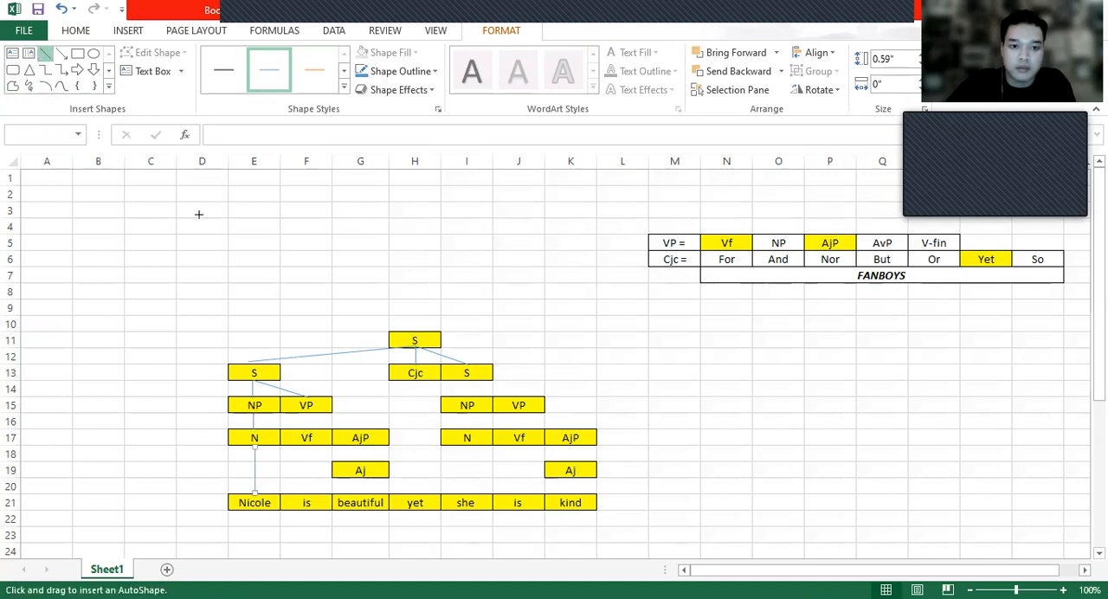
mouse_move(312, 430)
mouse_down()
mouse_move(308, 414)
mouse_move(366, 430)
mouse_move(307, 495)
mouse_up()
click(46, 54)
click(46, 54)
- Draw lines linking AjP in G17 to Aj and Aj to "beautiful", plus one from Cjc in H13 to "yet"
click(46, 54)
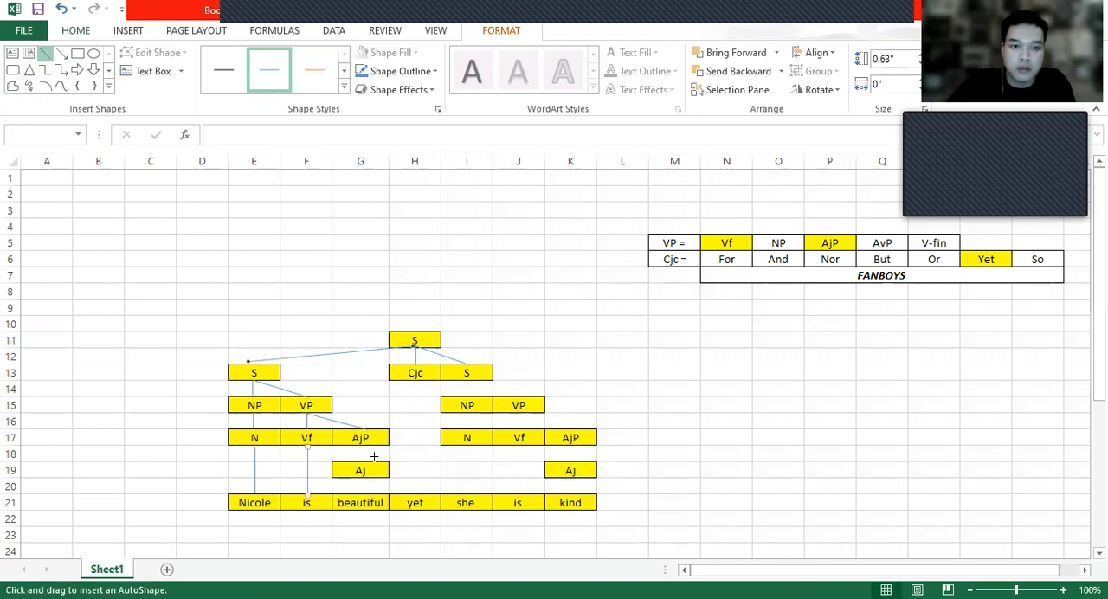
drag(361, 445, 361, 461)
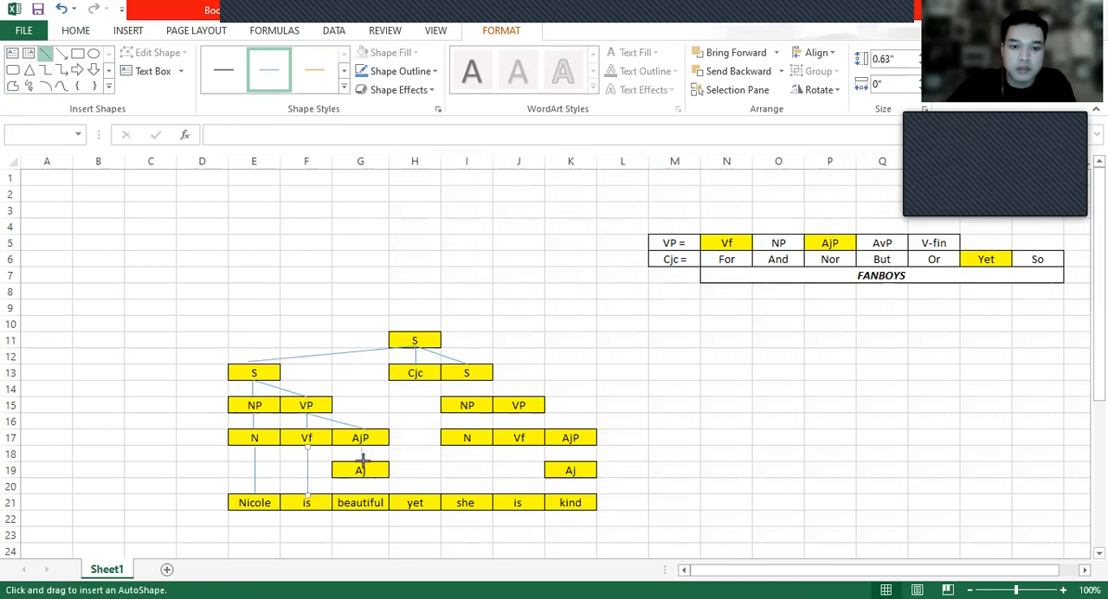
click(45, 54)
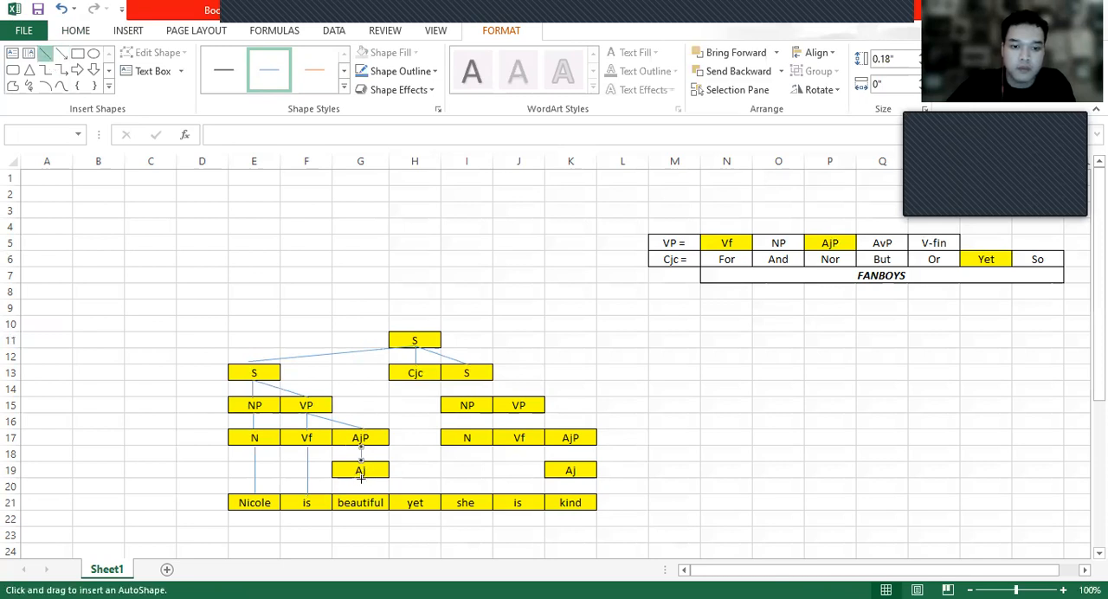
drag(361, 479, 361, 494)
click(45, 53)
drag(414, 378, 432, 495)
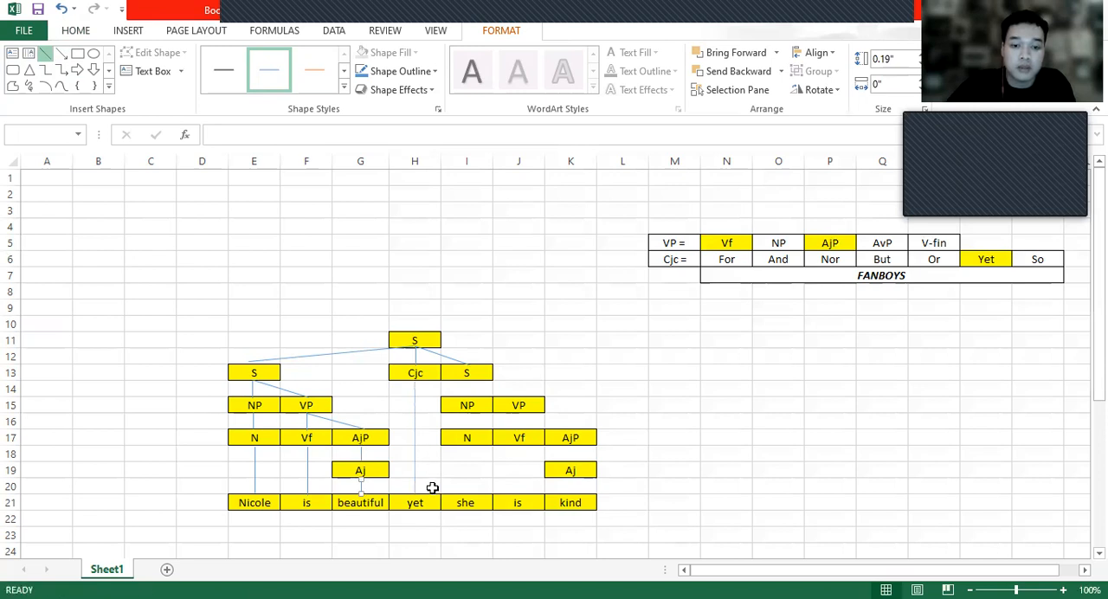
- Connect the second clause's S in I13 to NP and VP, NP to N, and N to "she" with straight lines
click(46, 53)
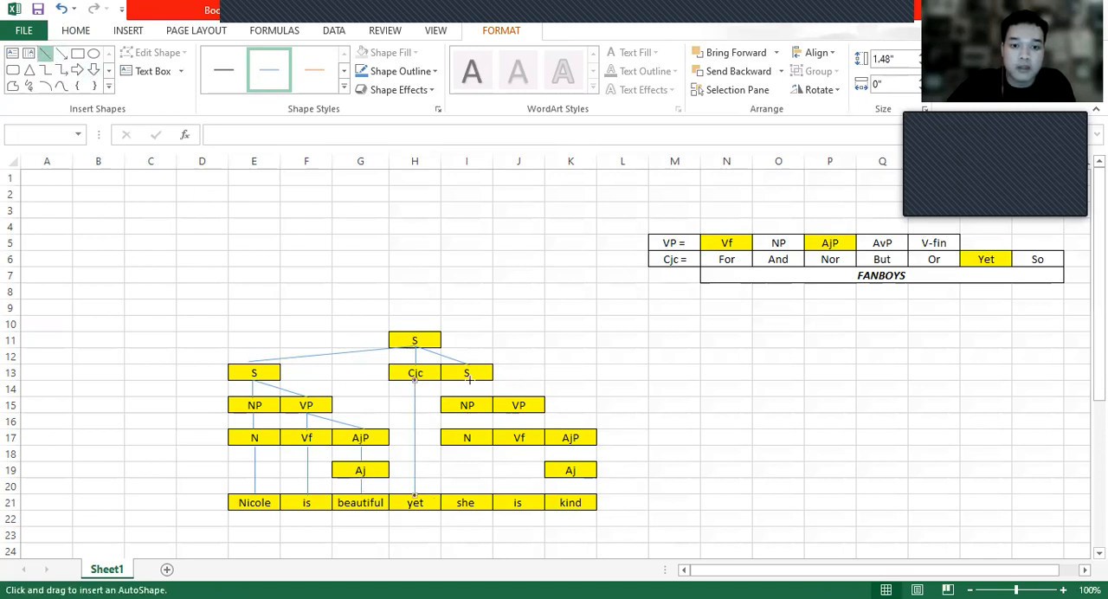
mouse_move(466, 379)
mouse_down()
mouse_move(467, 397)
mouse_move(525, 395)
mouse_move(467, 431)
mouse_move(466, 492)
mouse_up()
click(46, 54)
click(46, 54)
click(46, 54)
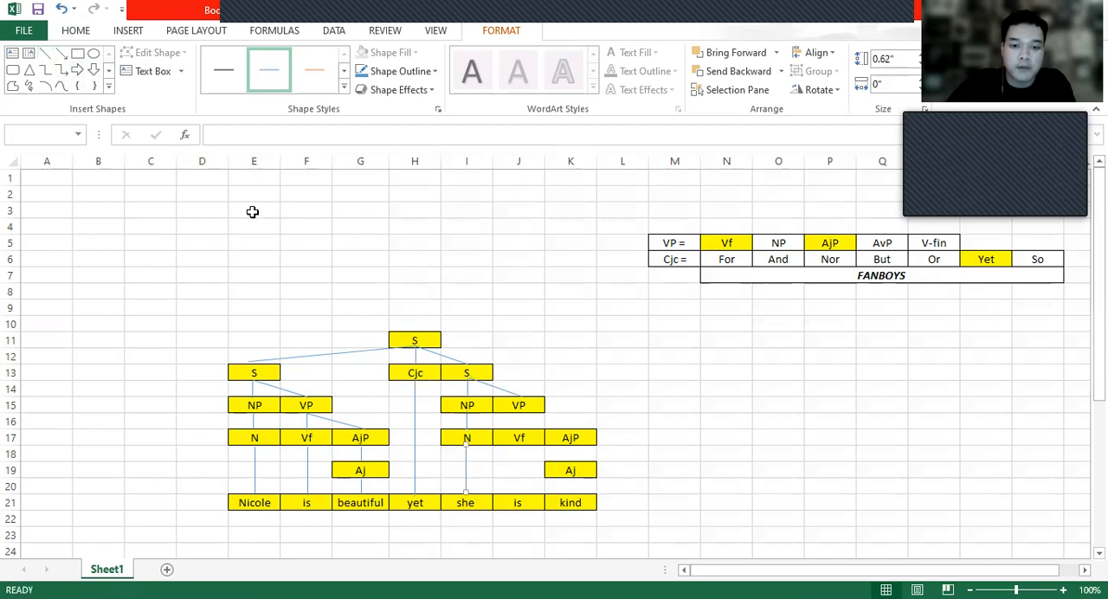
- Draw a line from VP in J15 to Vf in J17 and adjust its lower end so it runs vertically
click(46, 54)
drag(518, 412, 526, 426)
shift+click(526, 427)
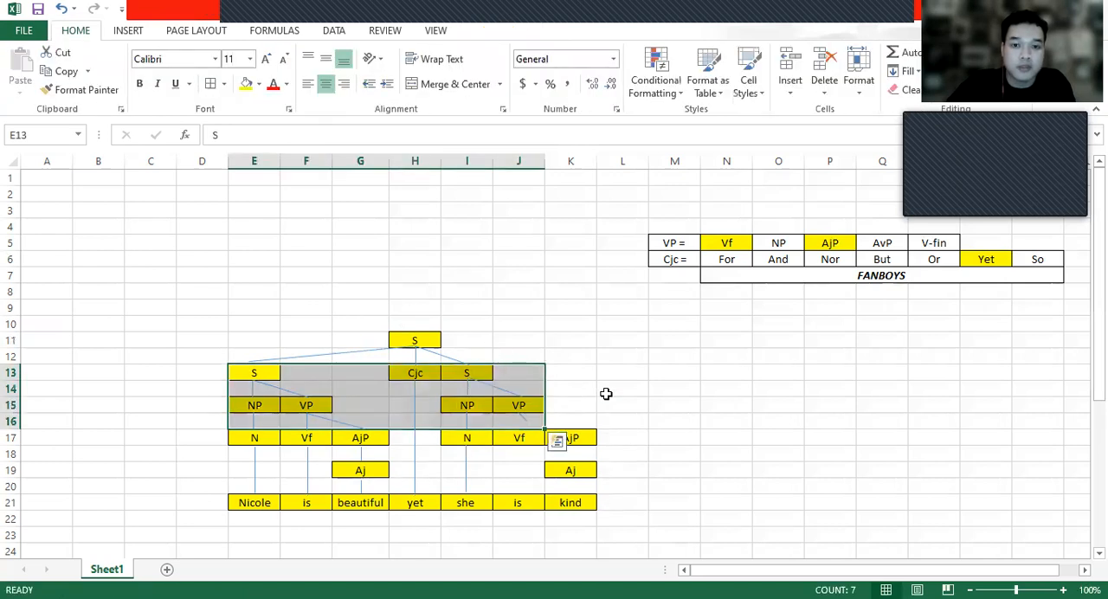
click(526, 421)
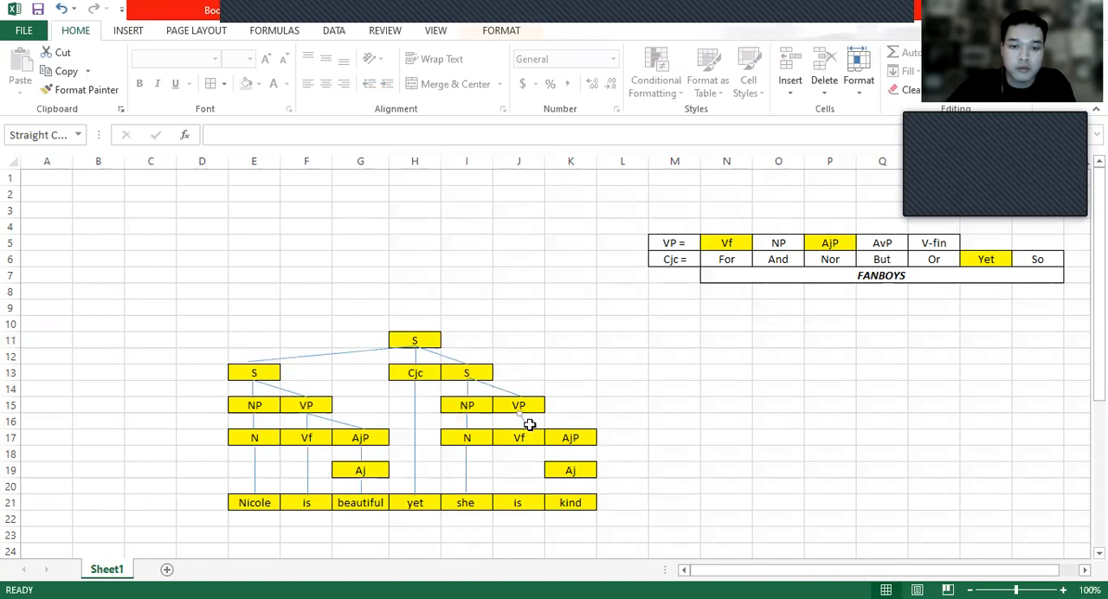
click(530, 424)
click(526, 423)
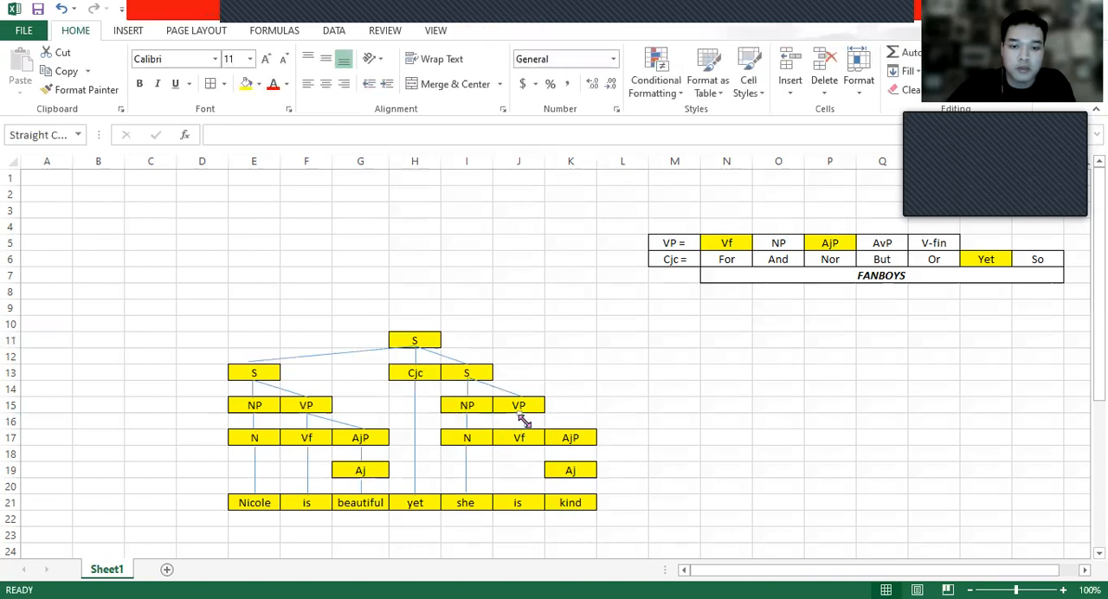
drag(520, 425, 517, 427)
- Add straight lines from Vf in J17 to "is" in J21 and from VP in J15 to AjP in K17
click(127, 30)
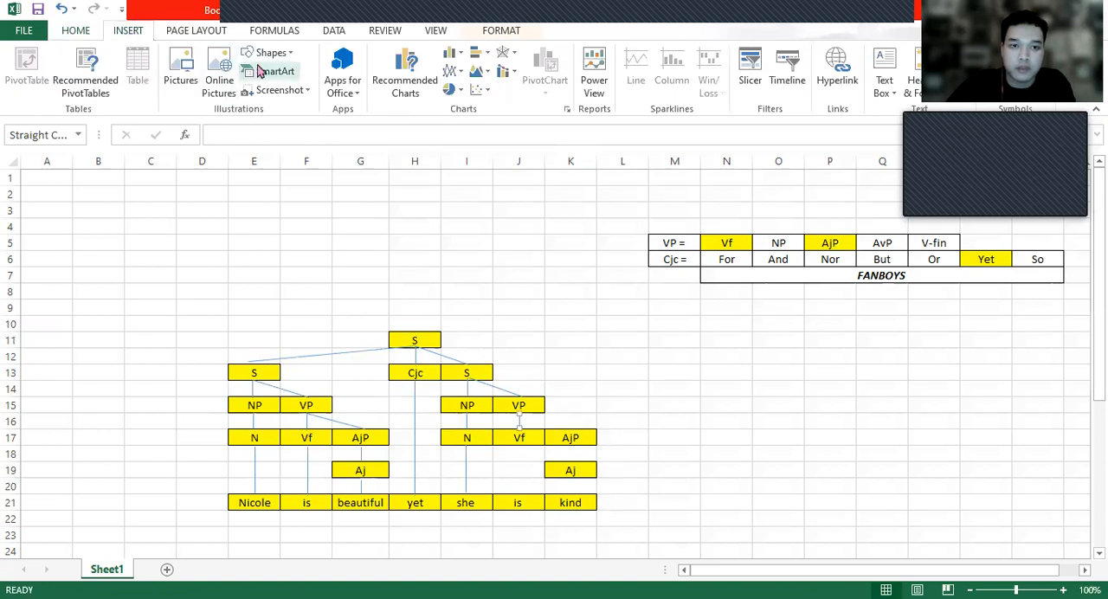
click(268, 52)
click(262, 108)
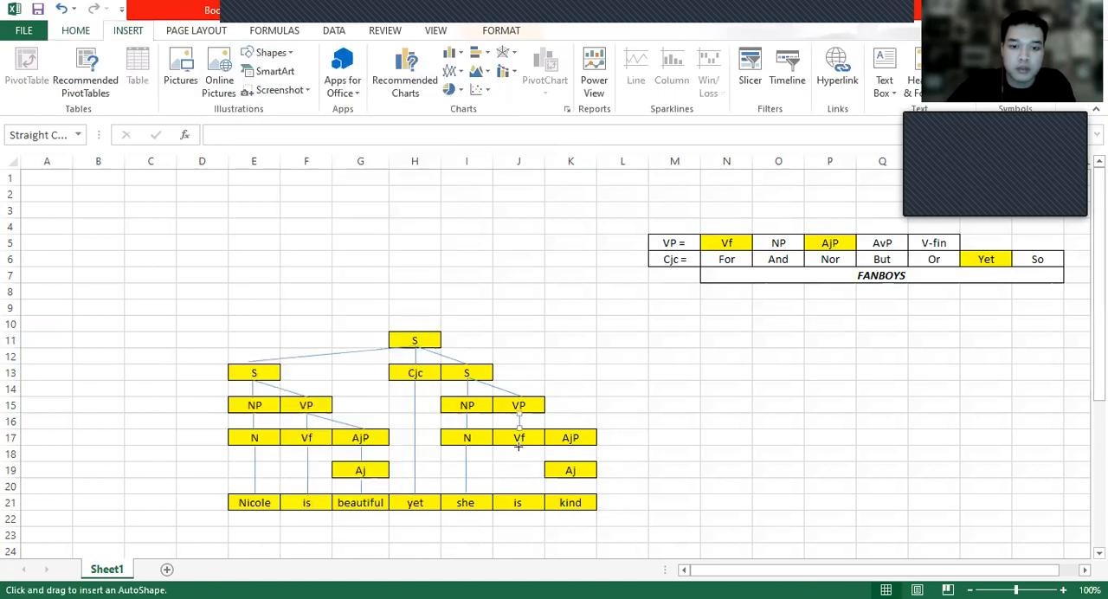
drag(520, 447, 523, 490)
click(45, 53)
drag(520, 414, 571, 429)
- Connect AjP in K17 to Aj in K19 and Aj to "kind" in K21 with straight lines
click(45, 53)
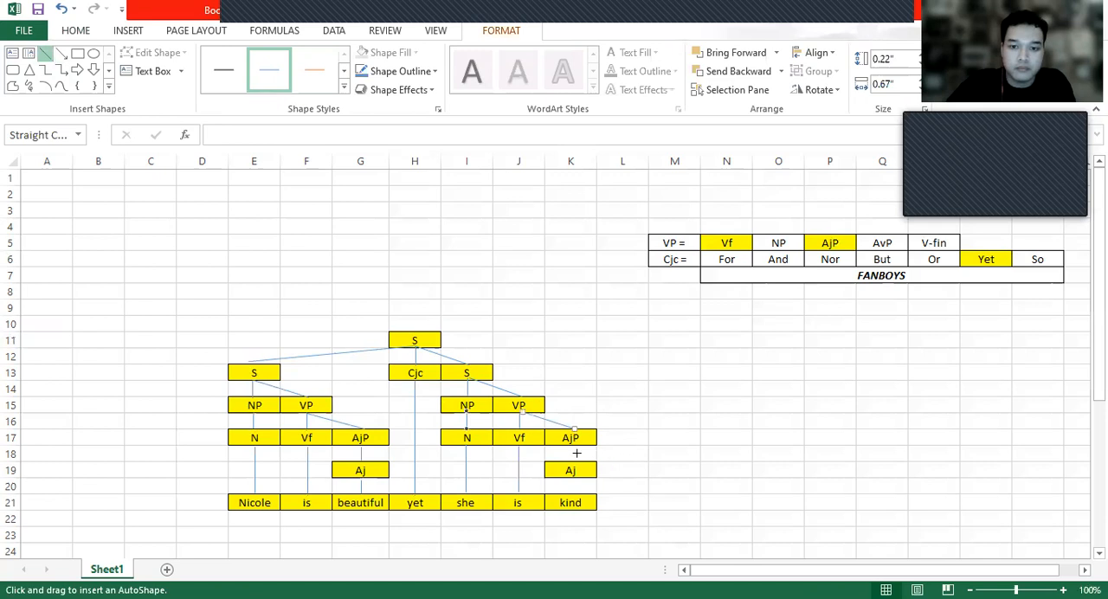
drag(573, 461, 570, 445)
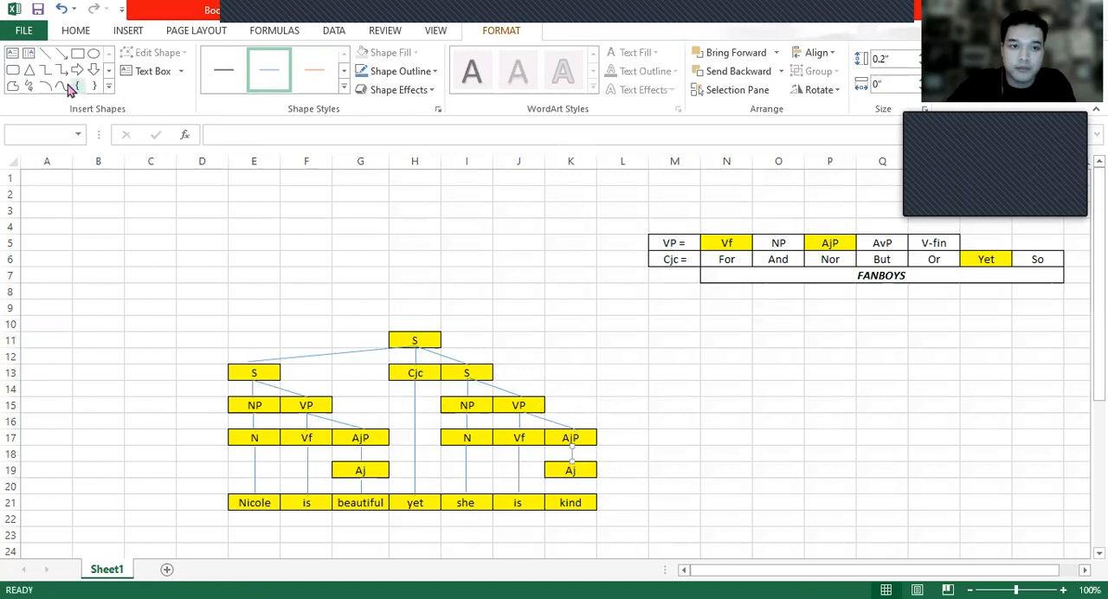
click(45, 52)
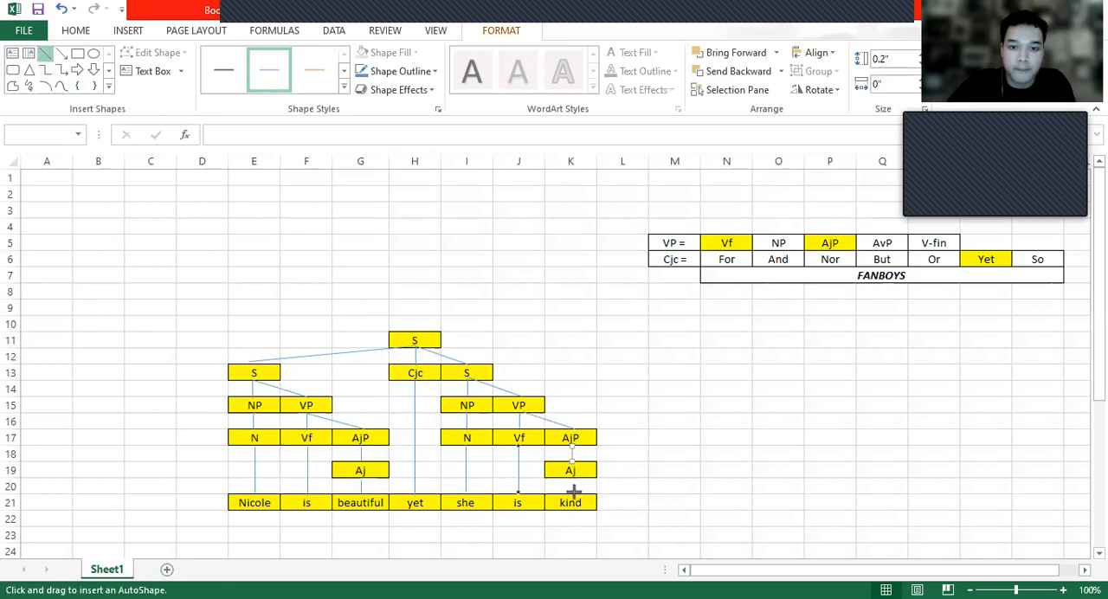
drag(574, 490, 571, 494)
key(Escape)
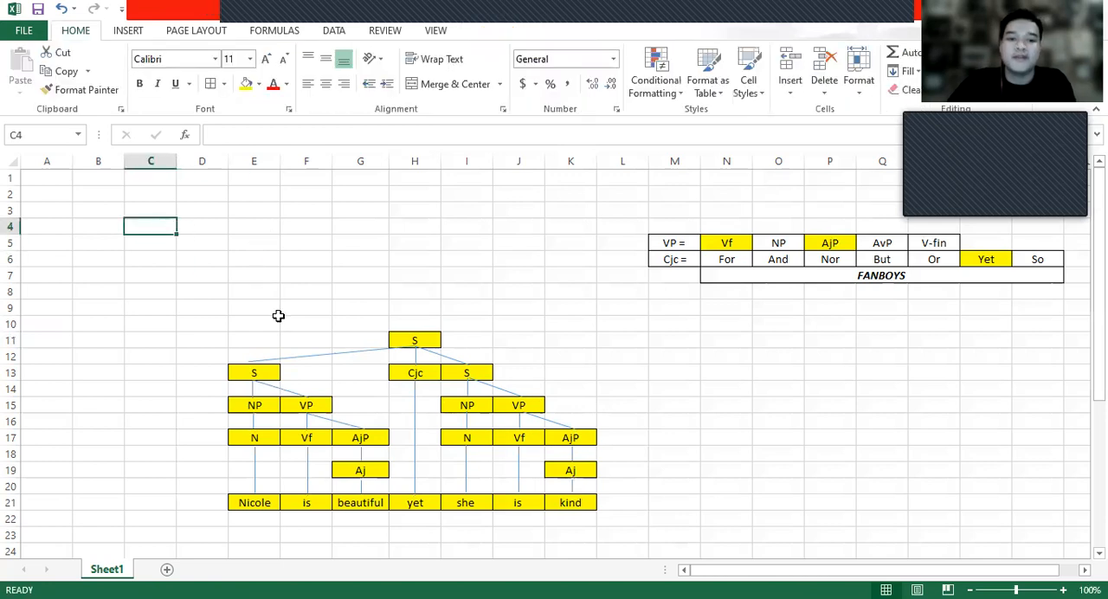
- Examine the complete tree diagram in E10:K21, from the S in H11 down to the sentence's words
click(264, 336)
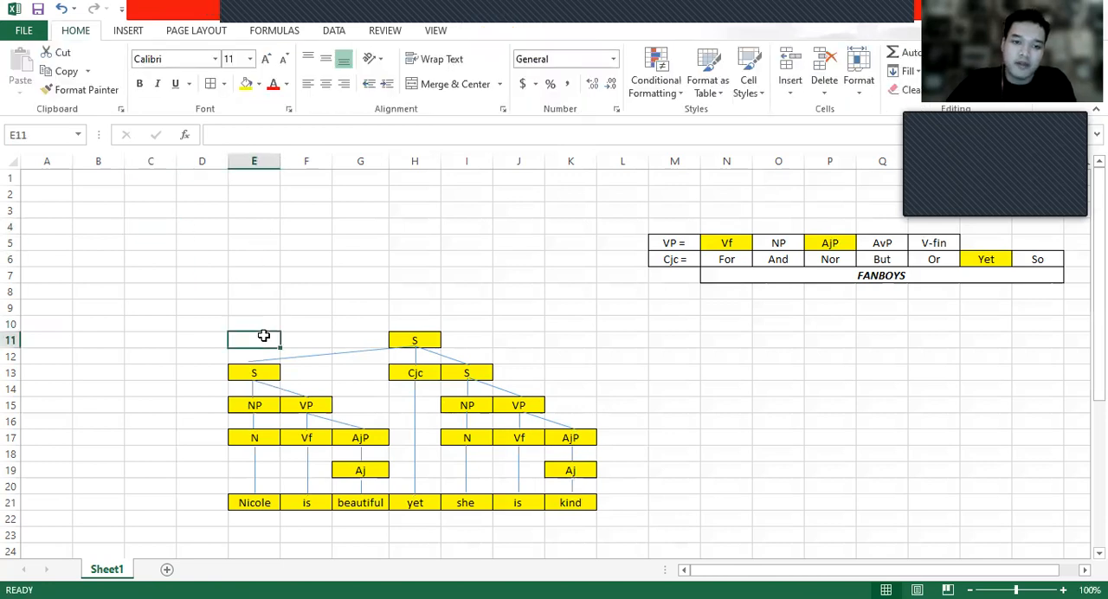
click(261, 327)
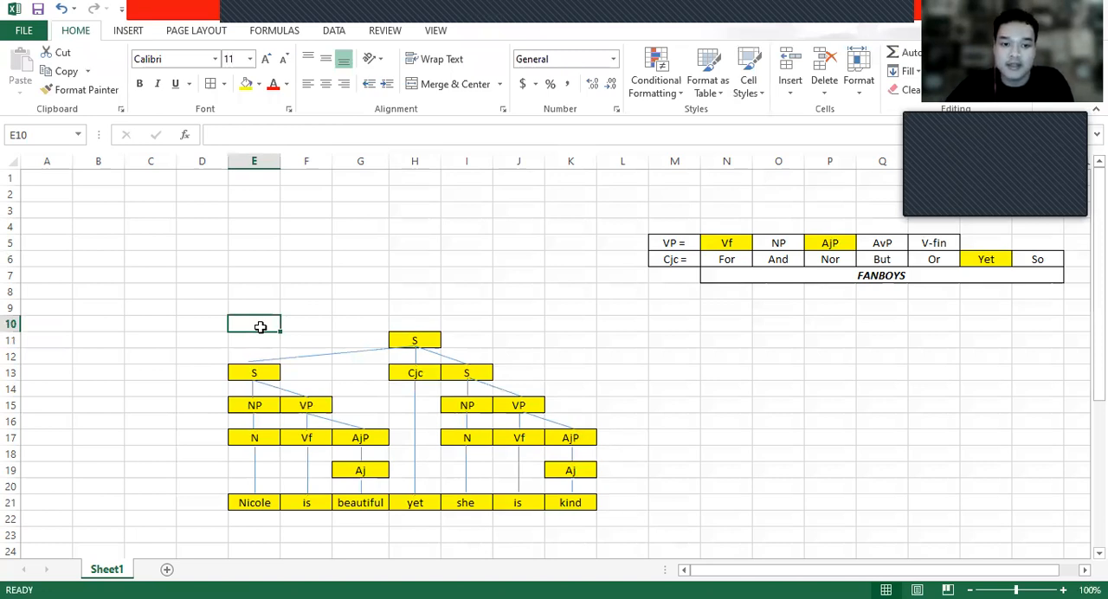
click(267, 341)
shift+click(579, 505)
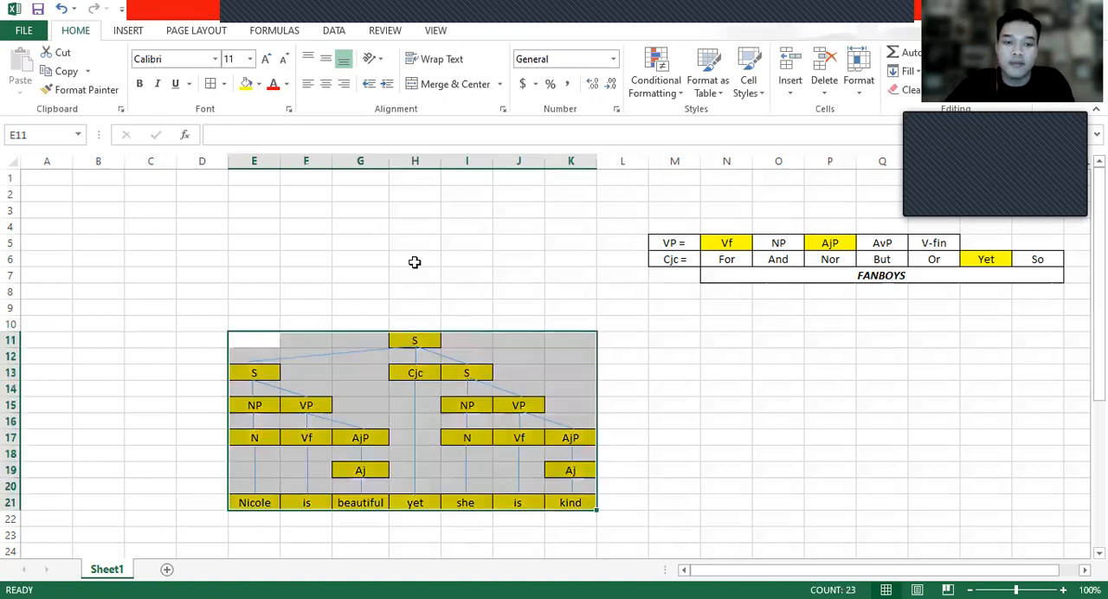
click(415, 260)
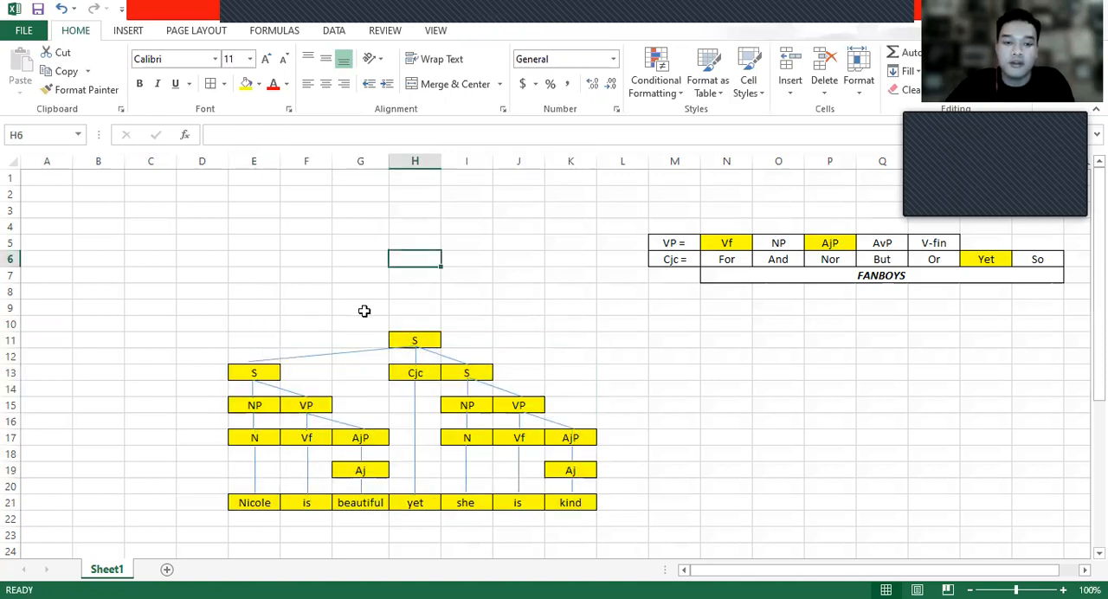
click(257, 326)
shift+click(586, 503)
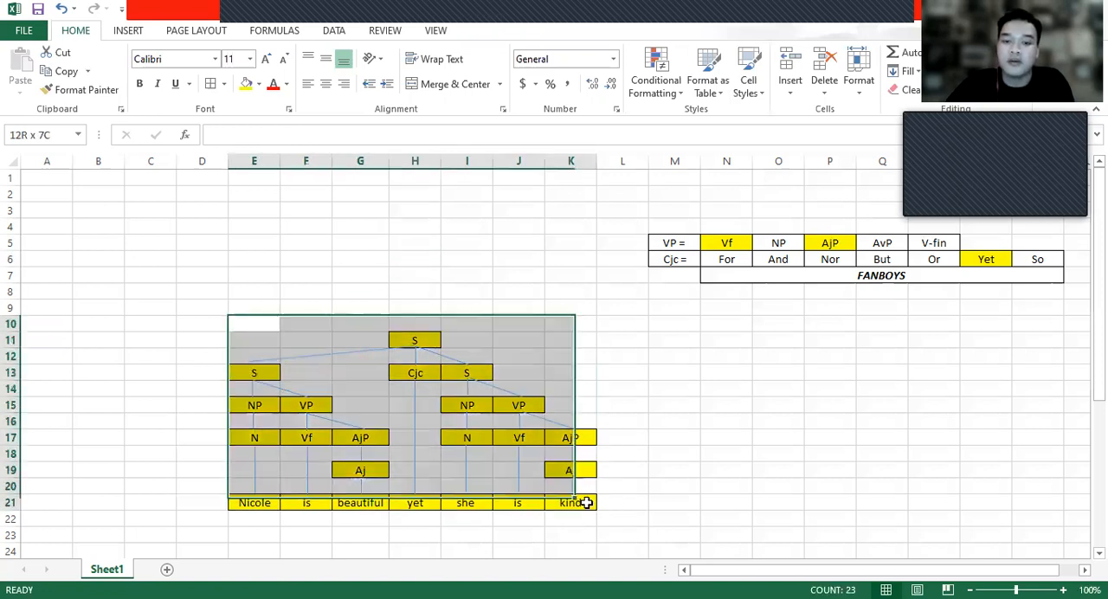
click(650, 420)
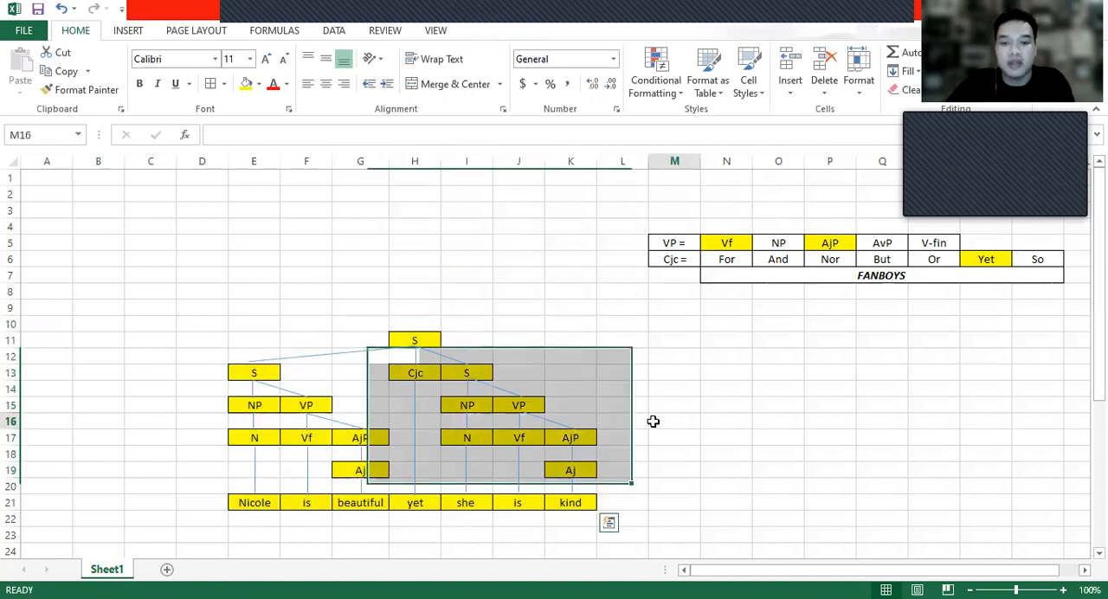